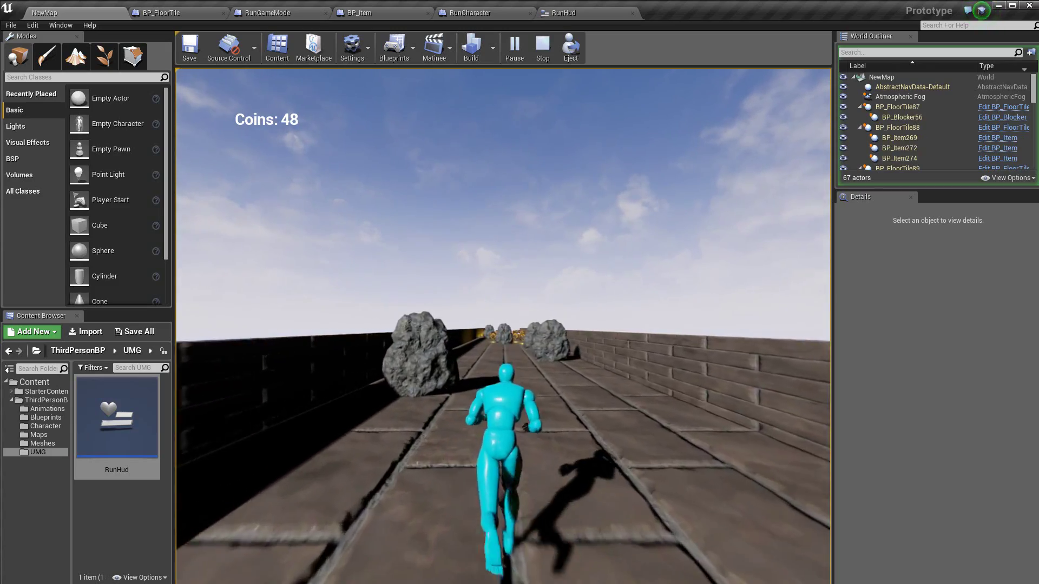
End the play session after collecting 48 coins and return to the NewMap level.
{"action": "key", "text": "Escape"}
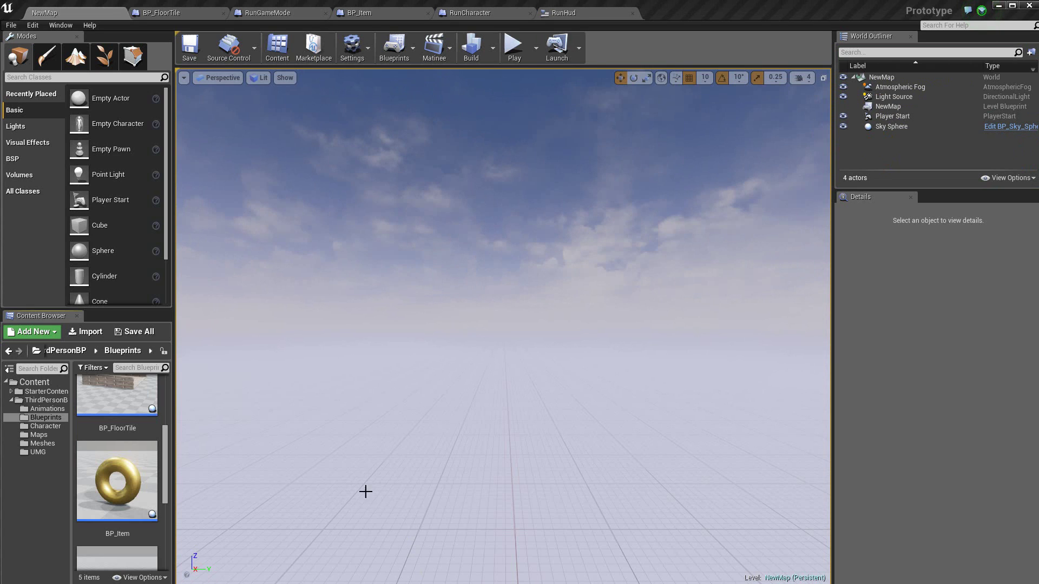
Open BP_Item, select its StaticMesh, and browse to Shape_Torus in StarterContent Shapes.
{"action": "double_click", "coordinate": [111, 537]}
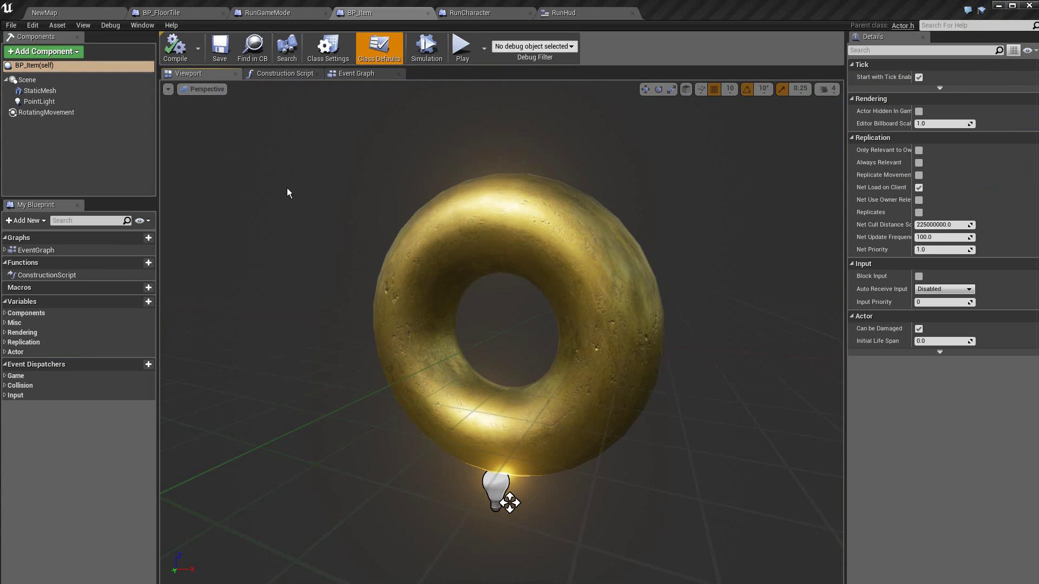
{"action": "left_click", "coordinate": [45, 92]}
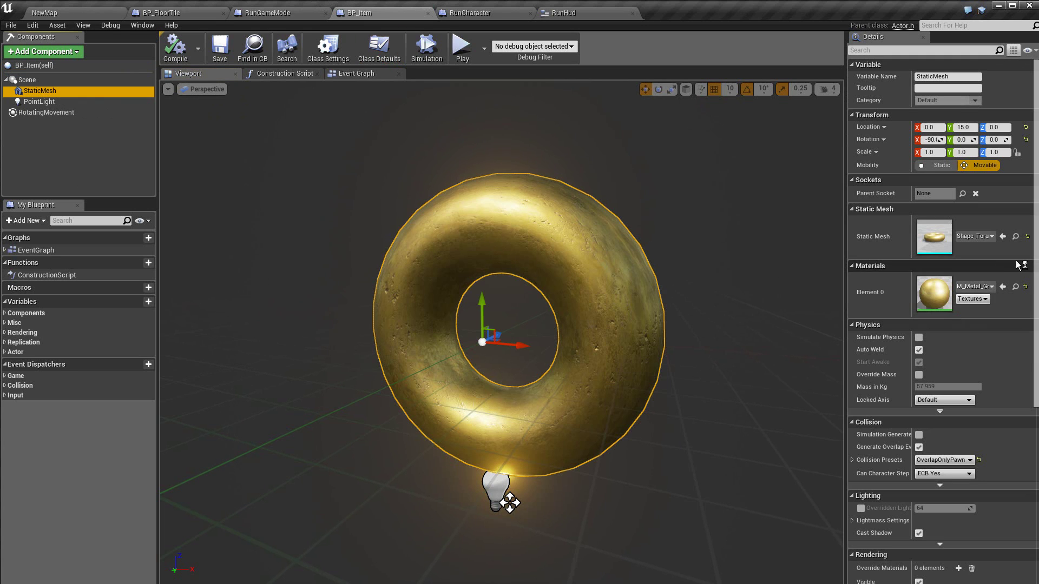
{"action": "left_click", "coordinate": [1015, 236]}
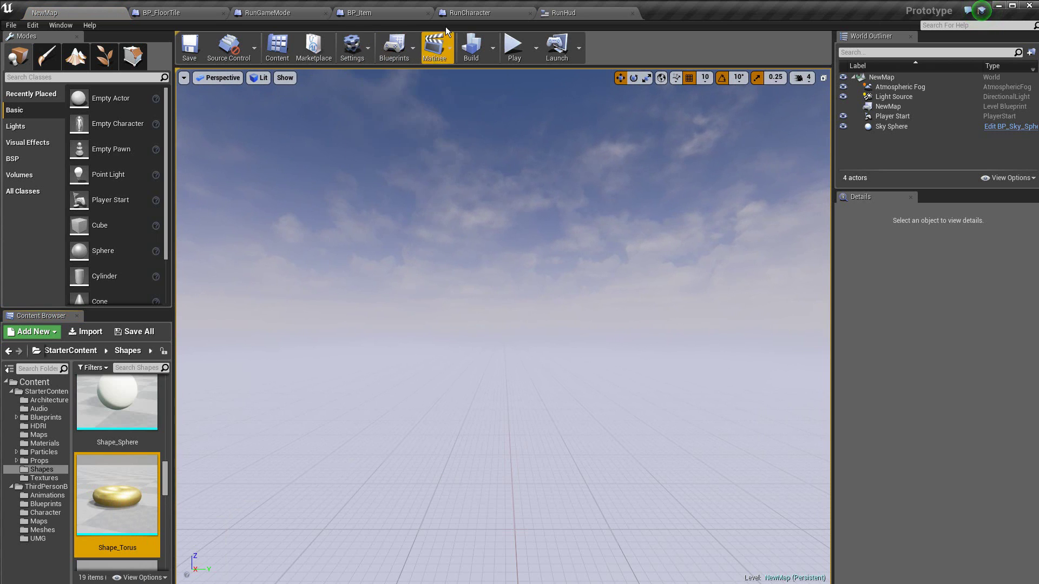
Check BP_Item's PointLight and the Shape_Torus mesh collision, then go back to BP_Item.
{"action": "left_click", "coordinate": [386, 13]}
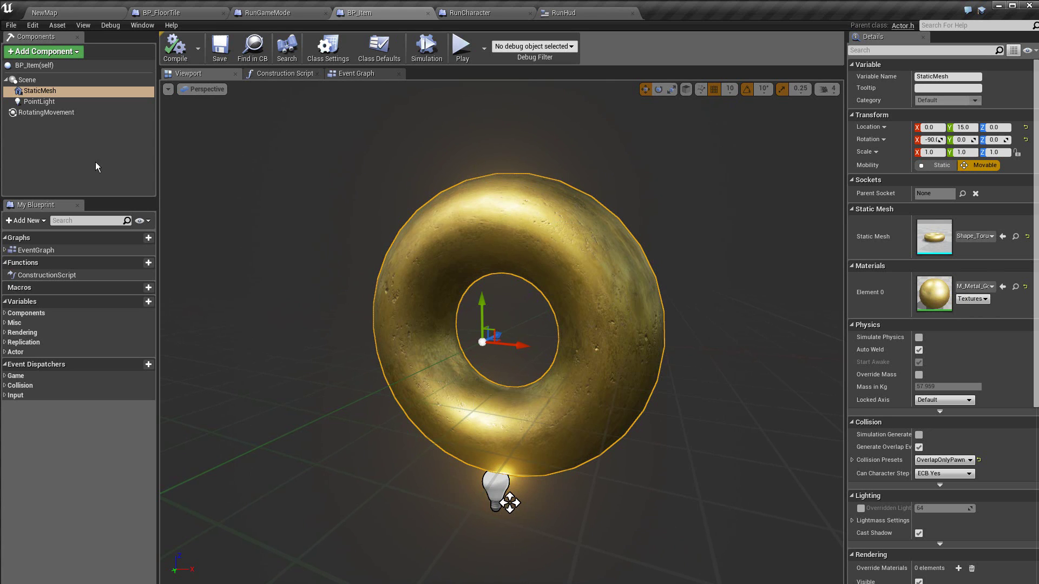
{"action": "left_click", "coordinate": [39, 101]}
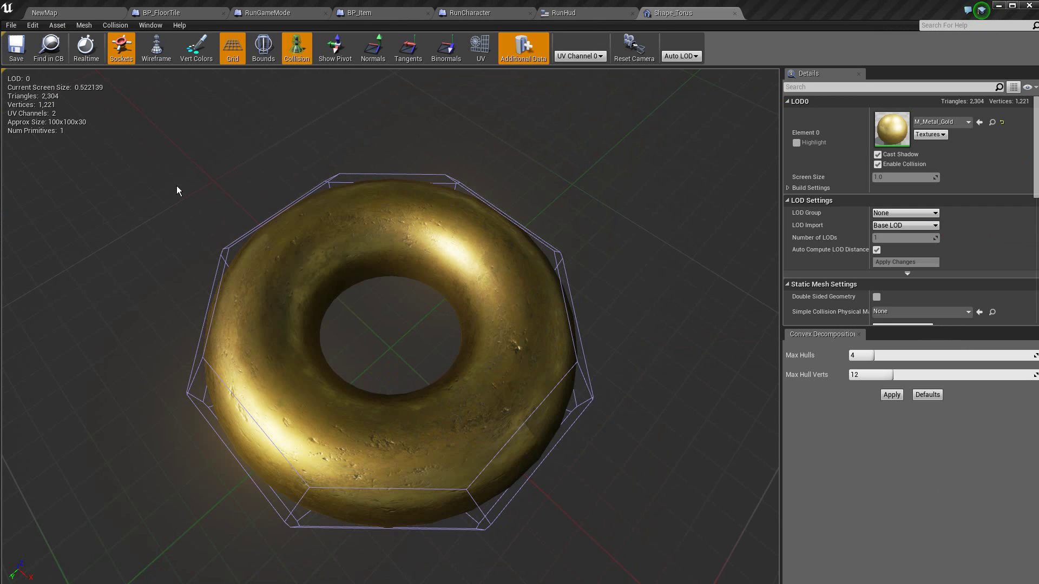
{"action": "left_click", "coordinate": [385, 12]}
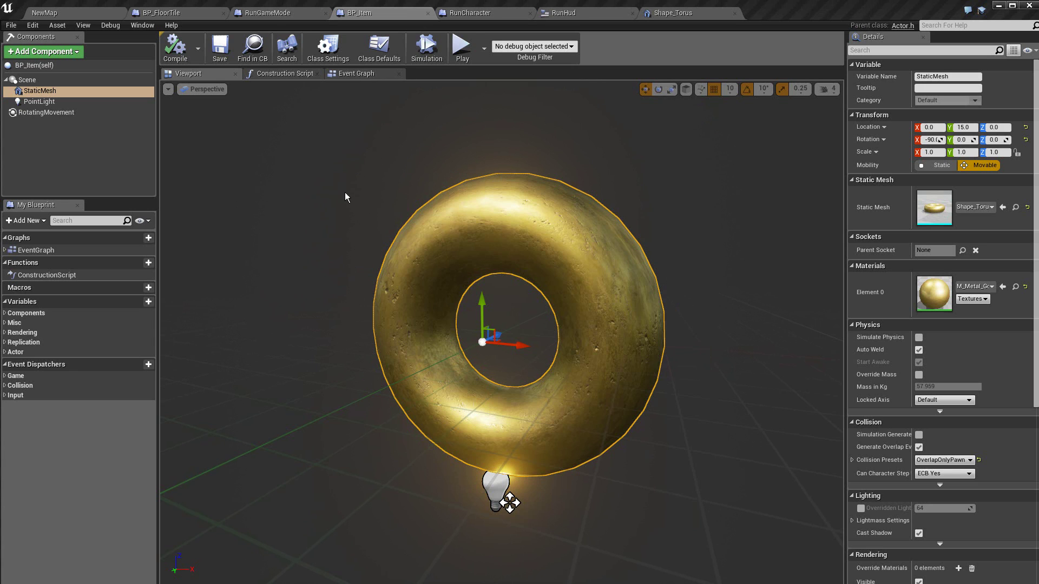
Select RotatingMovement and run, then stop, a Simulation preview of the coin spinning.
{"action": "left_click", "coordinate": [54, 114]}
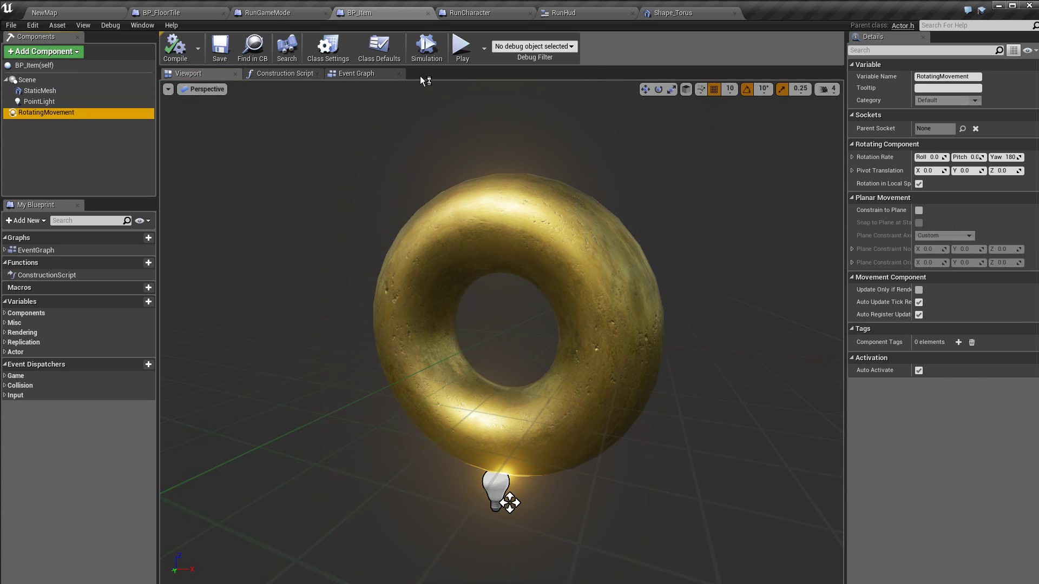
{"action": "left_click", "coordinate": [428, 49]}
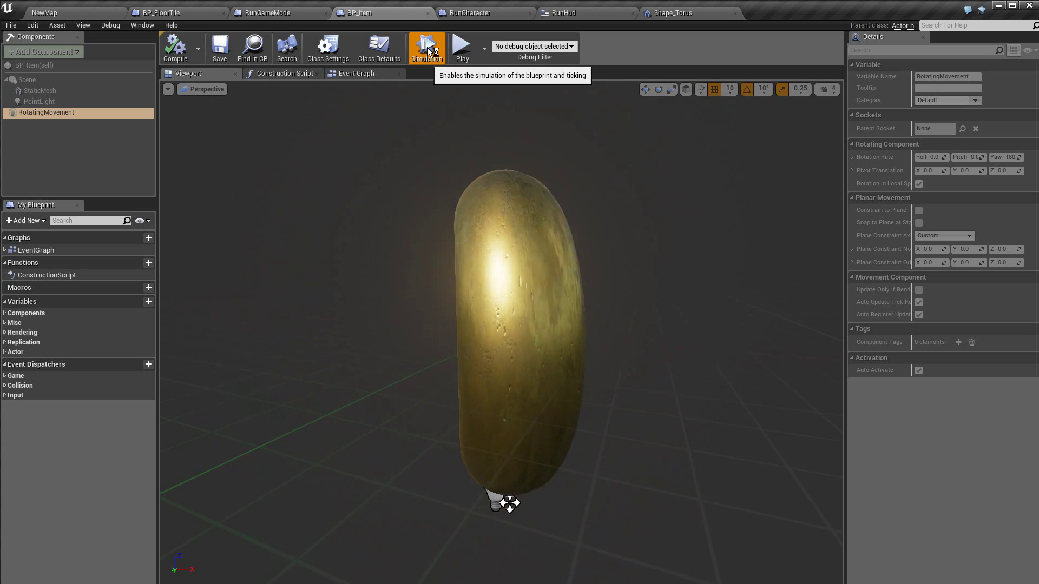
{"action": "left_click", "coordinate": [428, 50]}
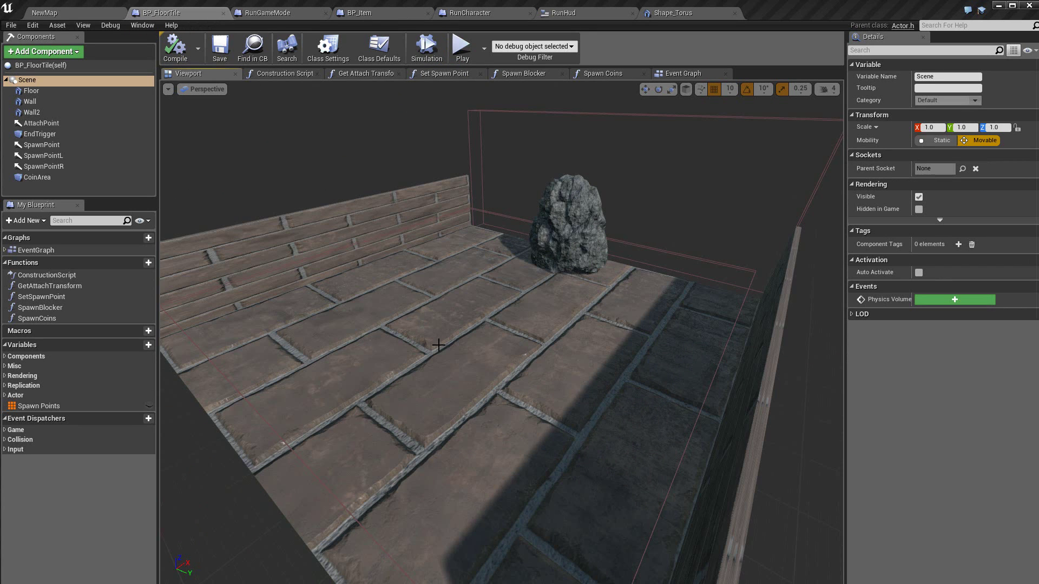
Select CoinArea to check its 500, 0, 85 location and 460 × 460 × 2 extent.
{"action": "left_click", "coordinate": [38, 179]}
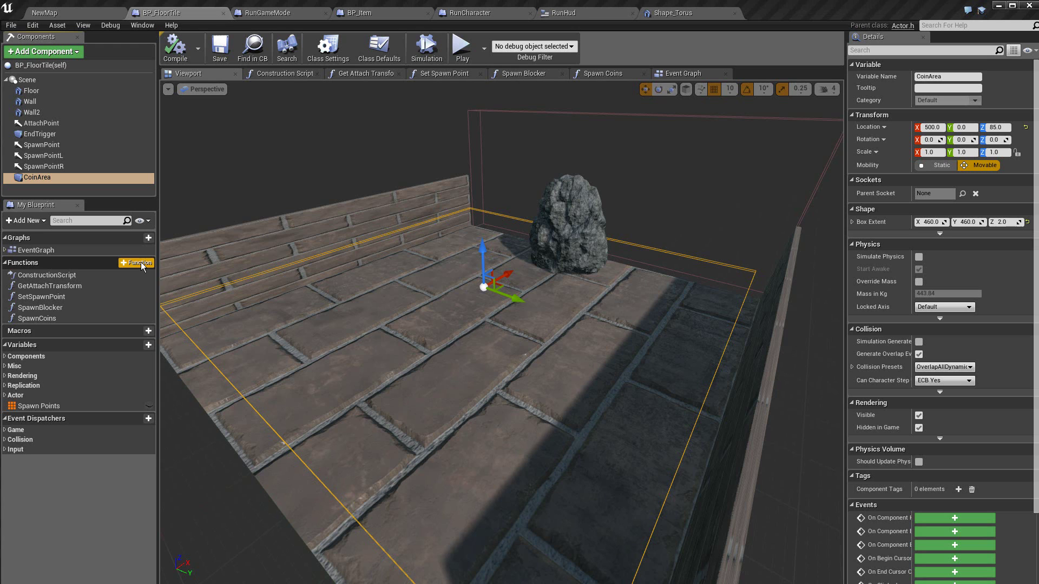
{"action": "double_click", "coordinate": [65, 320]}
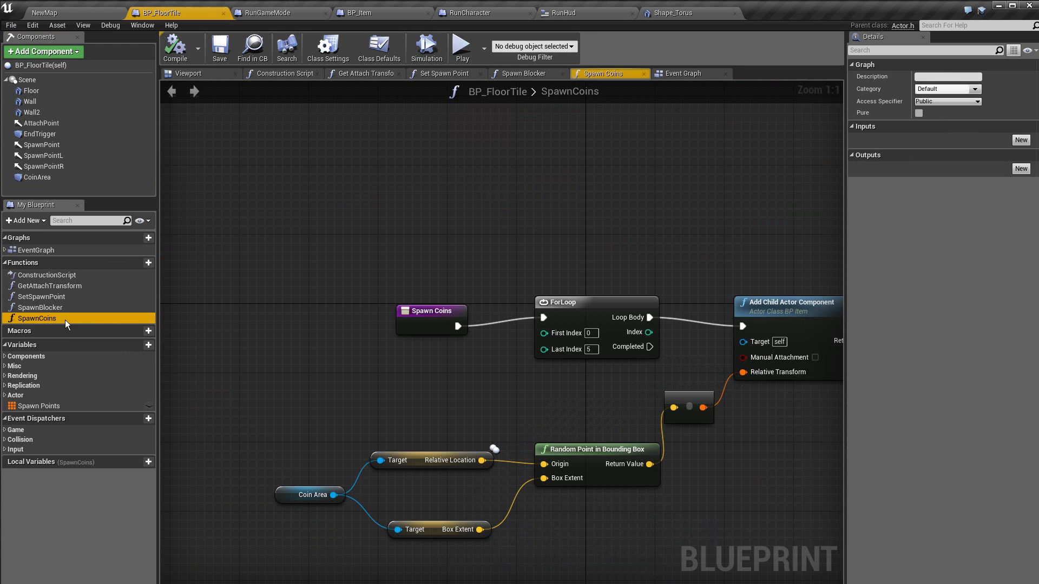
{"action": "right_click_drag", "start_coordinate": [297, 331], "coordinate": [213, 298]}
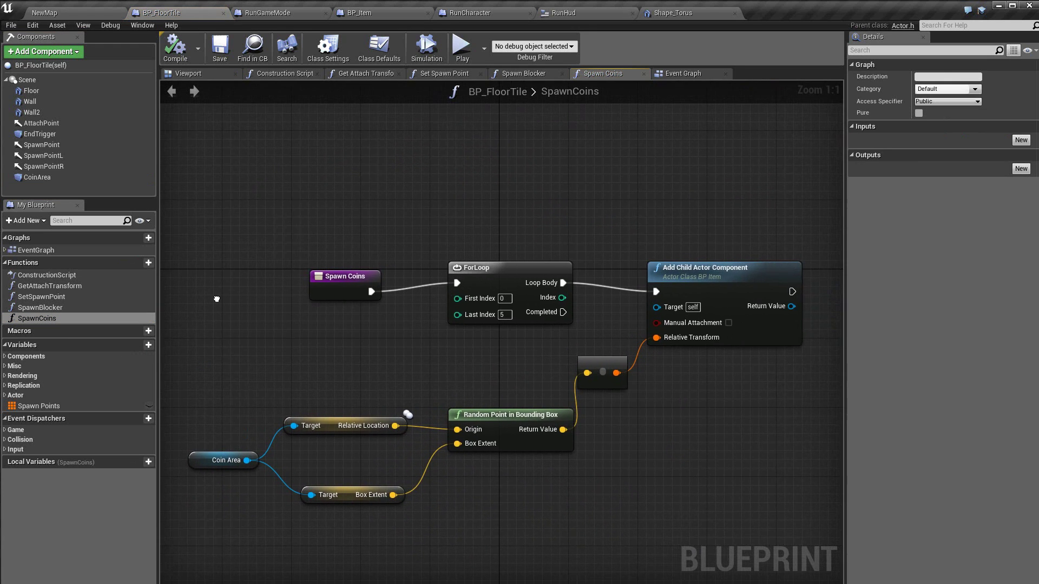
{"action": "left_click", "coordinate": [244, 512]}
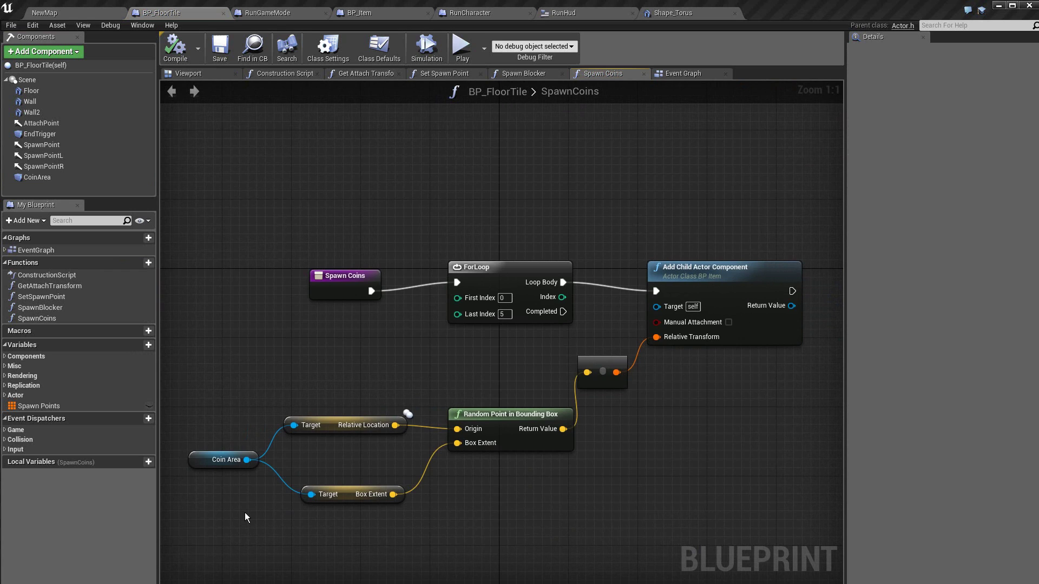
{"action": "left_click", "coordinate": [199, 460]}
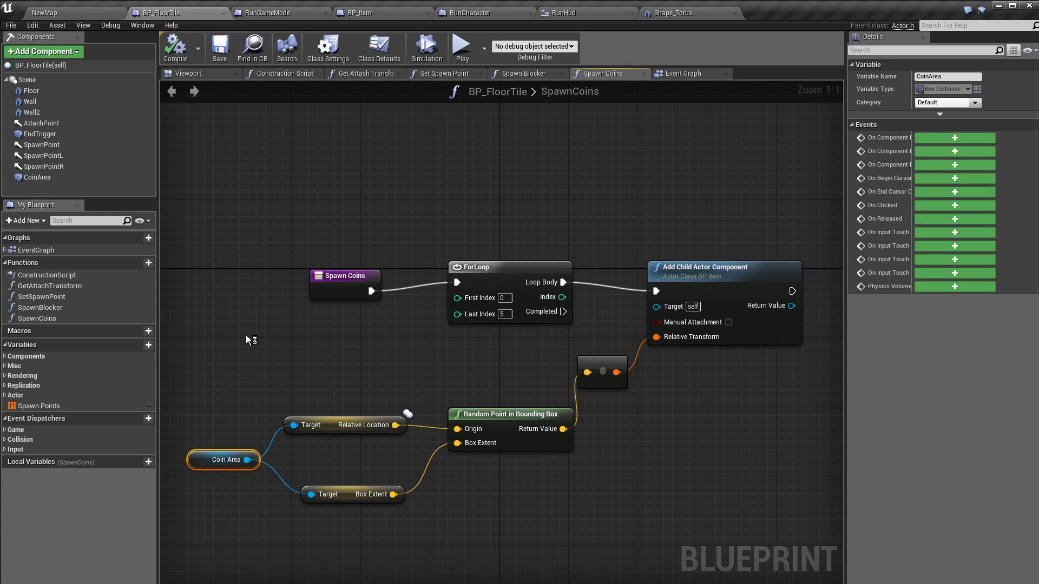
{"action": "left_click", "coordinate": [5, 356]}
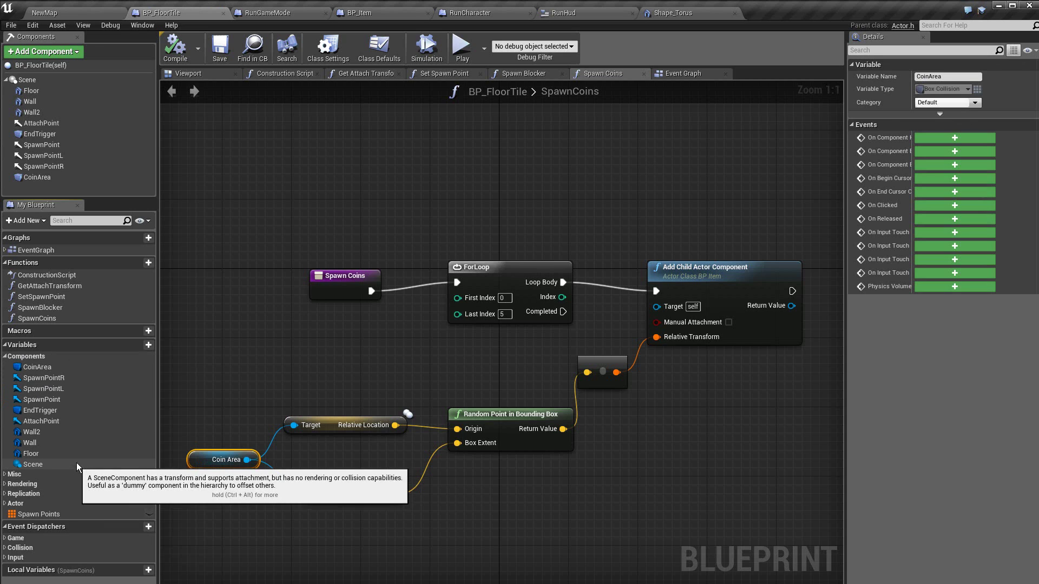
{"action": "left_click", "coordinate": [36, 369]}
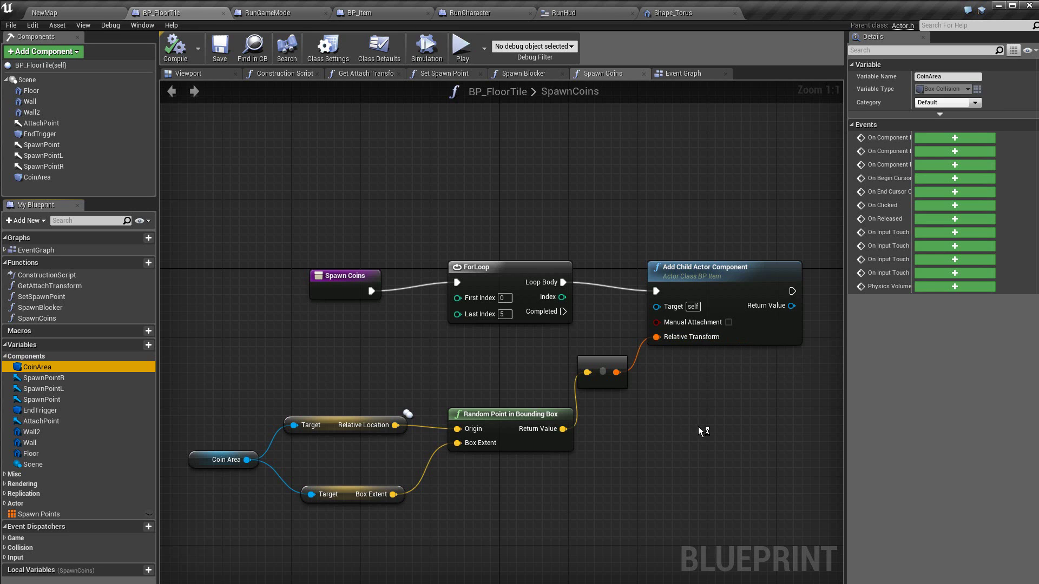
{"action": "left_click", "coordinate": [718, 268]}
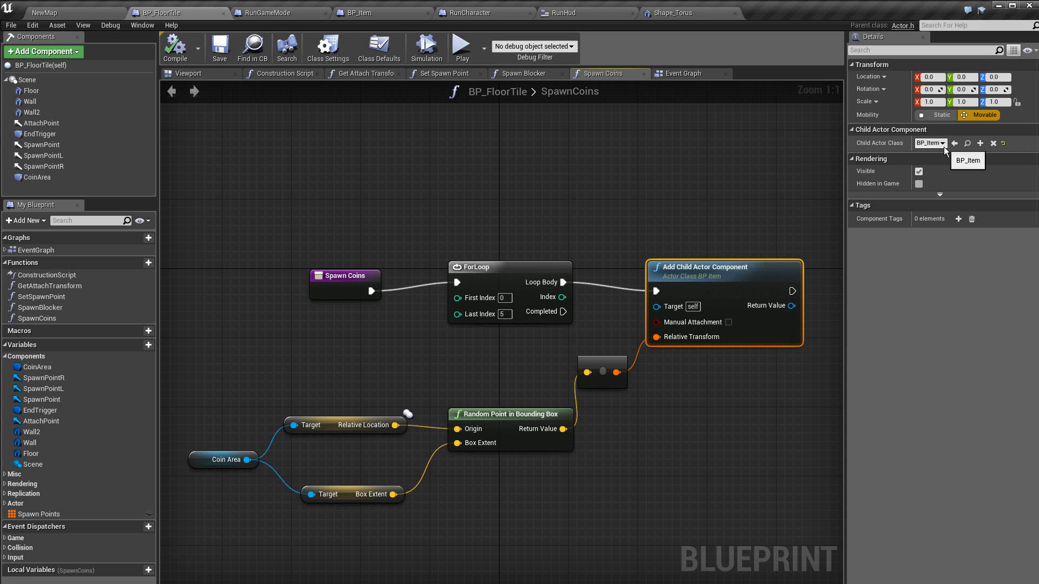
Switch to BP_Item and then back to BP_FloorTile's SpawnCoins graph with Ctrl+Tab.
{"action": "left_click", "coordinate": [388, 13]}
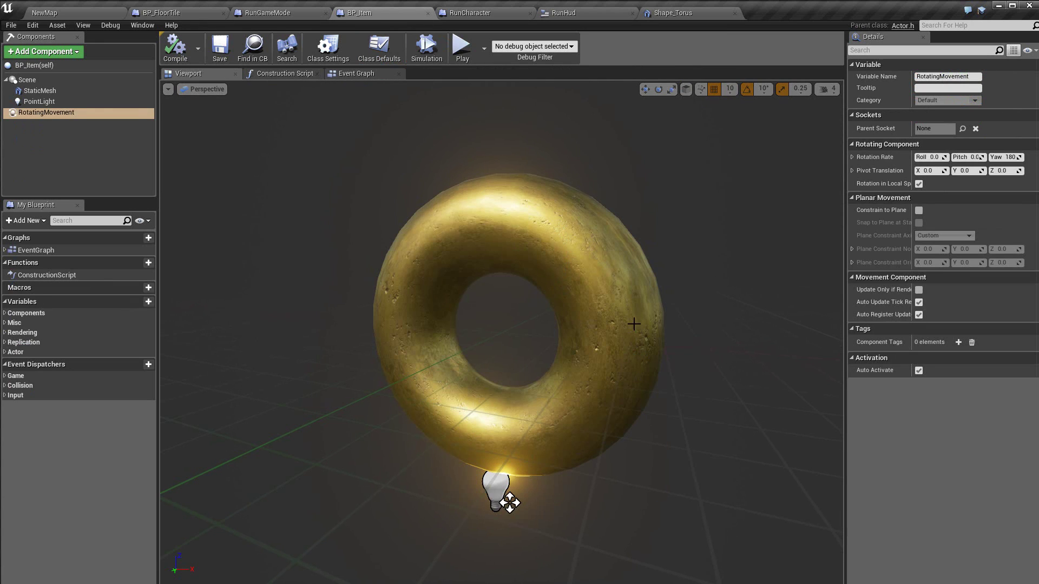
{"action": "key", "text": "ctrl+Tab"}
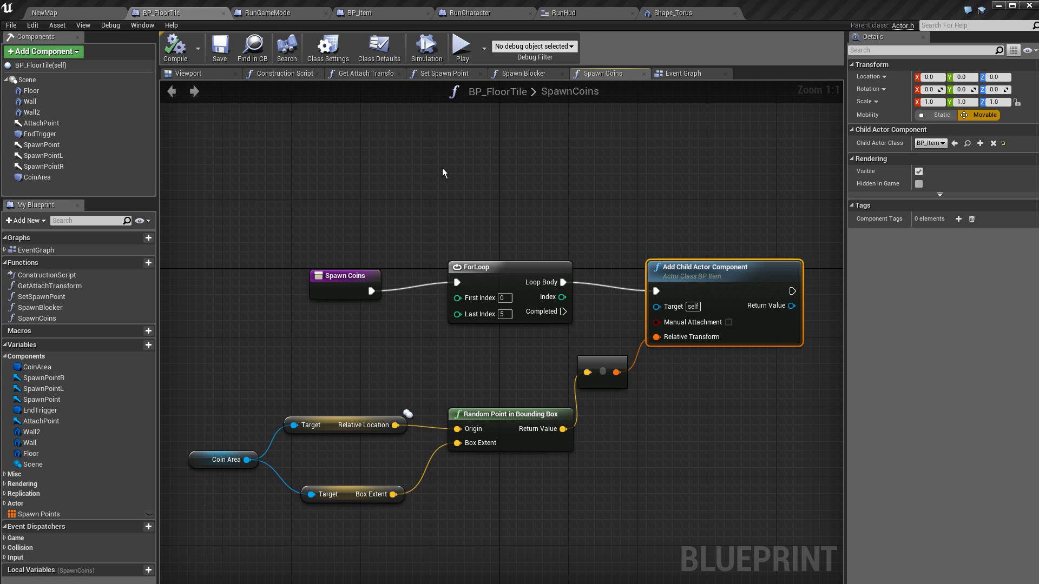
Simulate the floor tile twice to compare random coin placement, then view its Construction Script.
{"action": "left_click", "coordinate": [191, 76]}
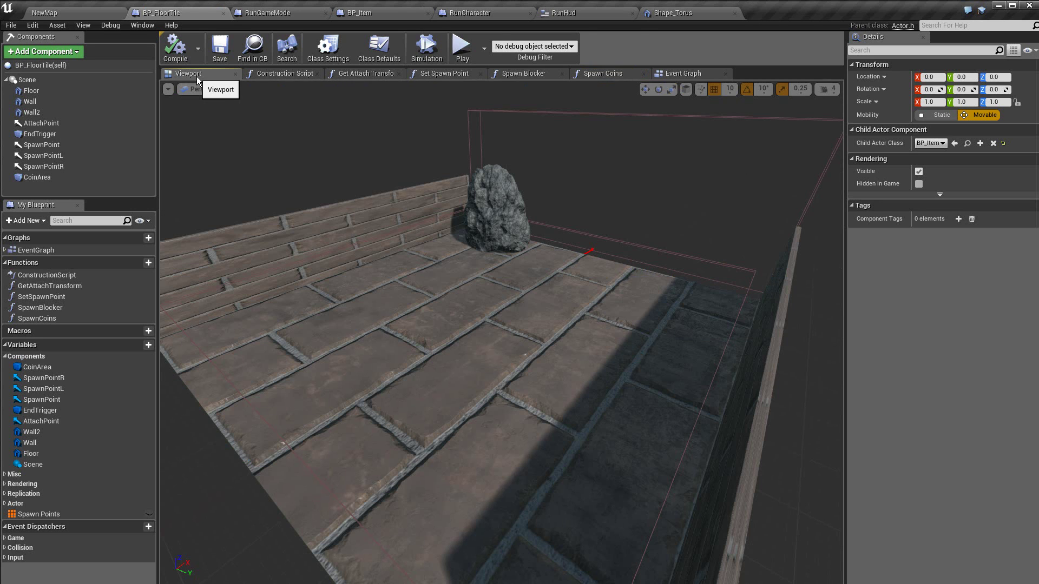
{"action": "left_click", "coordinate": [425, 48]}
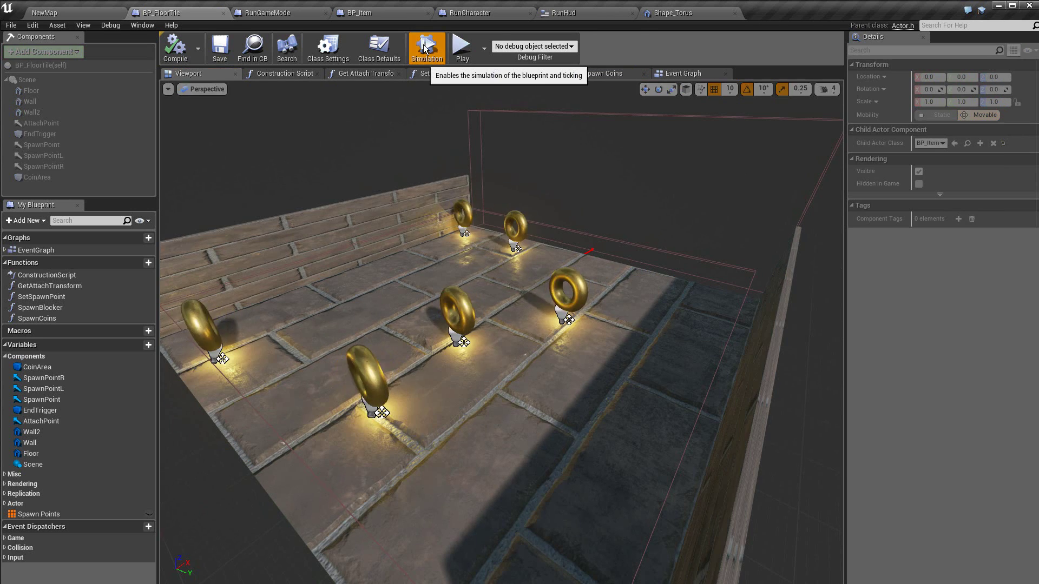
{"action": "left_click", "coordinate": [427, 48]}
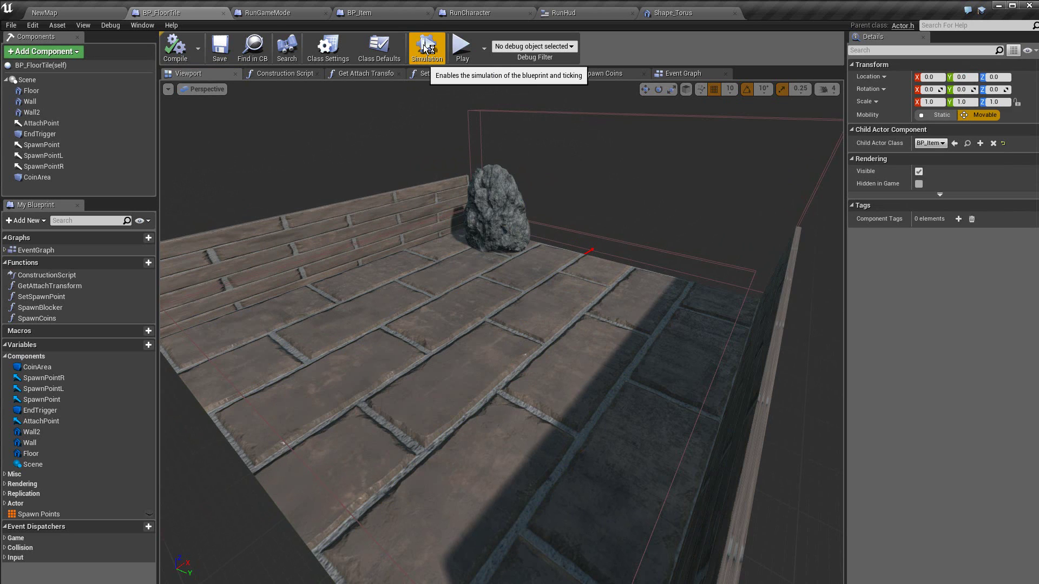
{"action": "left_click", "coordinate": [427, 48]}
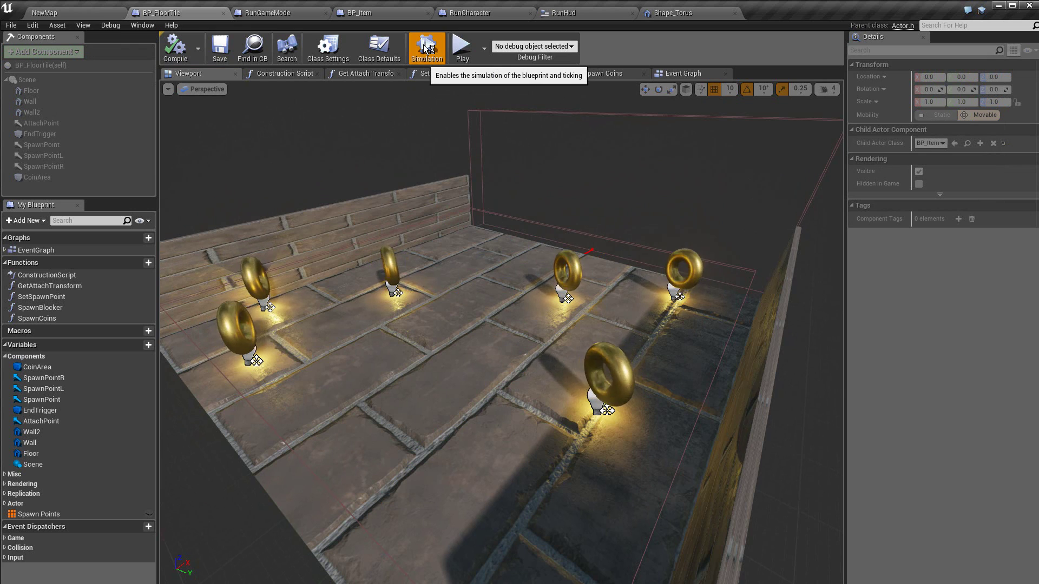
{"action": "left_click", "coordinate": [426, 48]}
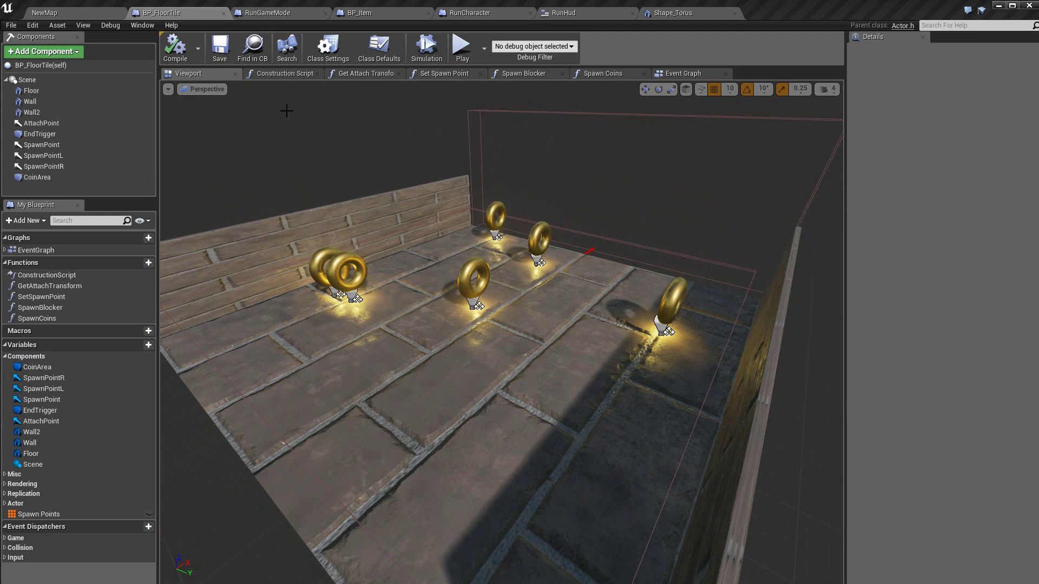
{"action": "left_click", "coordinate": [290, 75]}
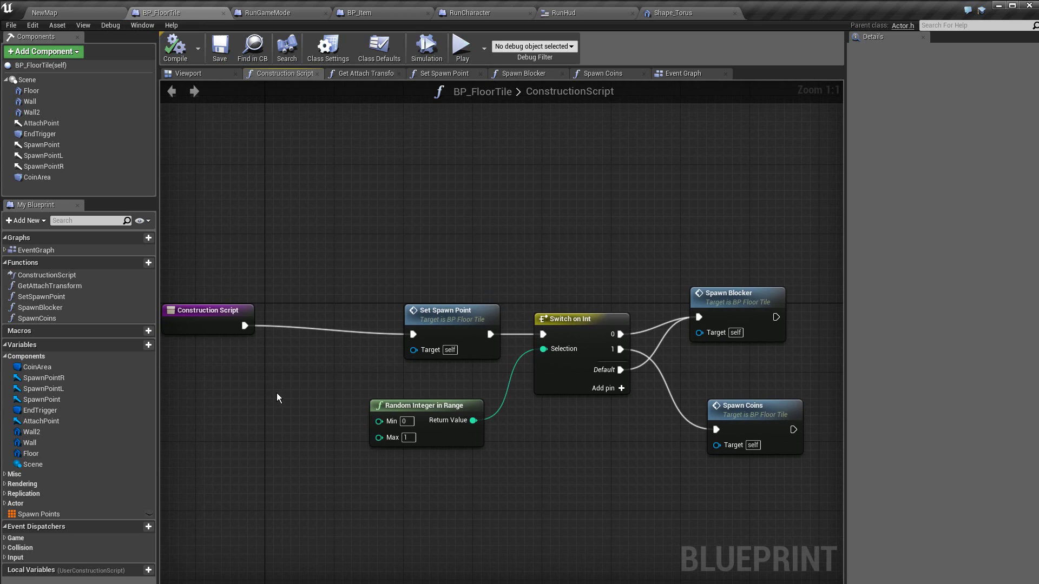
Move the Set Spawn Point node up and left, and inspect the Switch on Int node.
{"action": "left_click", "coordinate": [451, 317]}
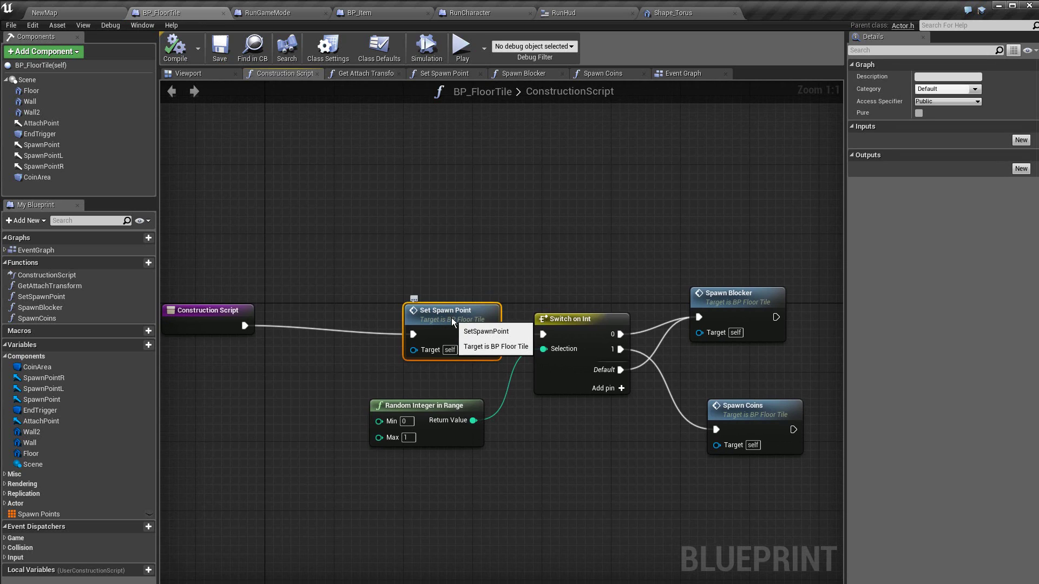
{"action": "left_click_drag", "start_coordinate": [451, 318], "coordinate": [416, 300]}
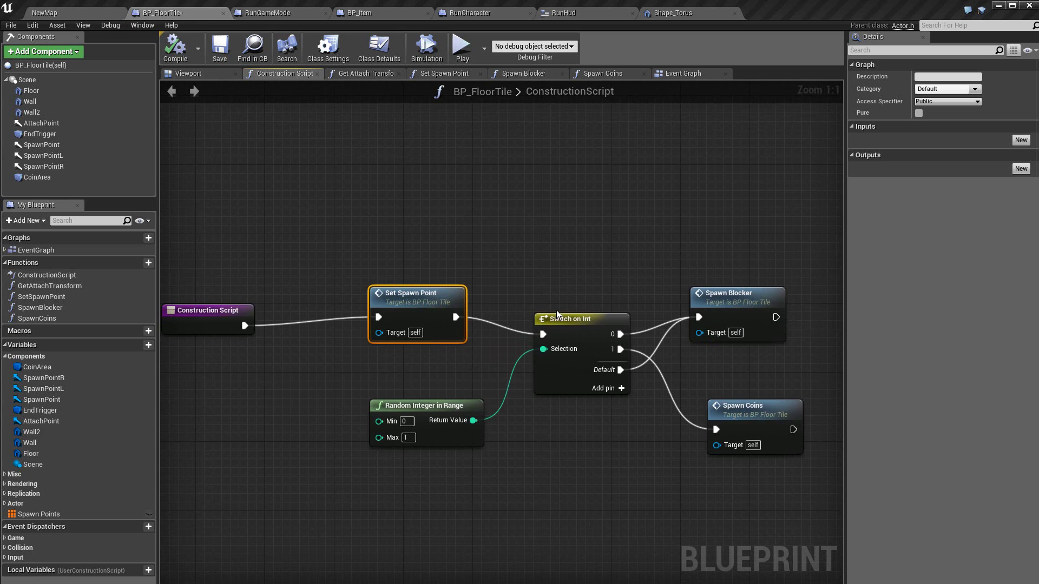
{"action": "left_click", "coordinate": [595, 320]}
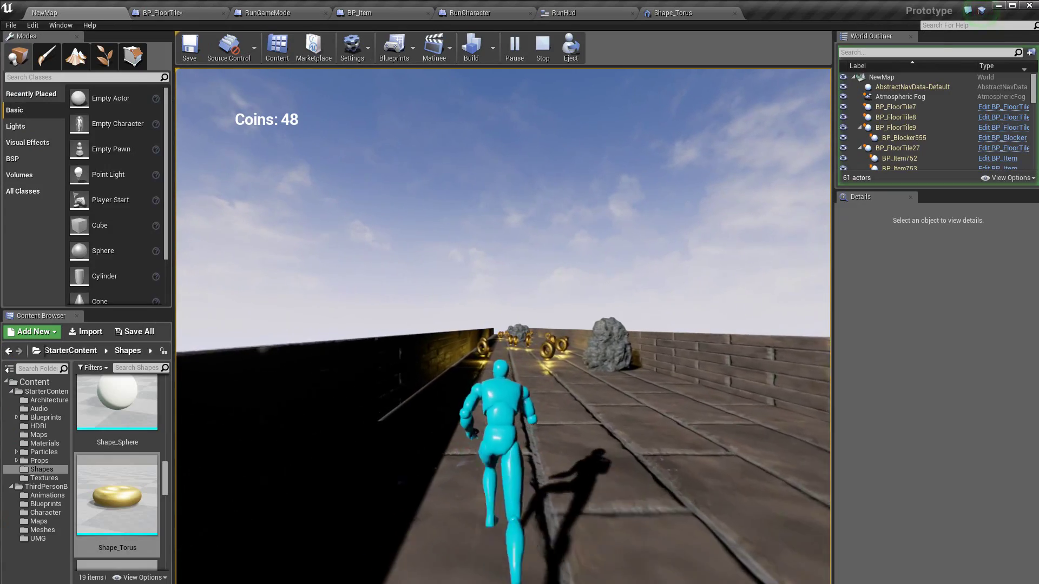
Steer the runner left and right with A and D through the gold coins.
{"action": "key", "text": "a"}
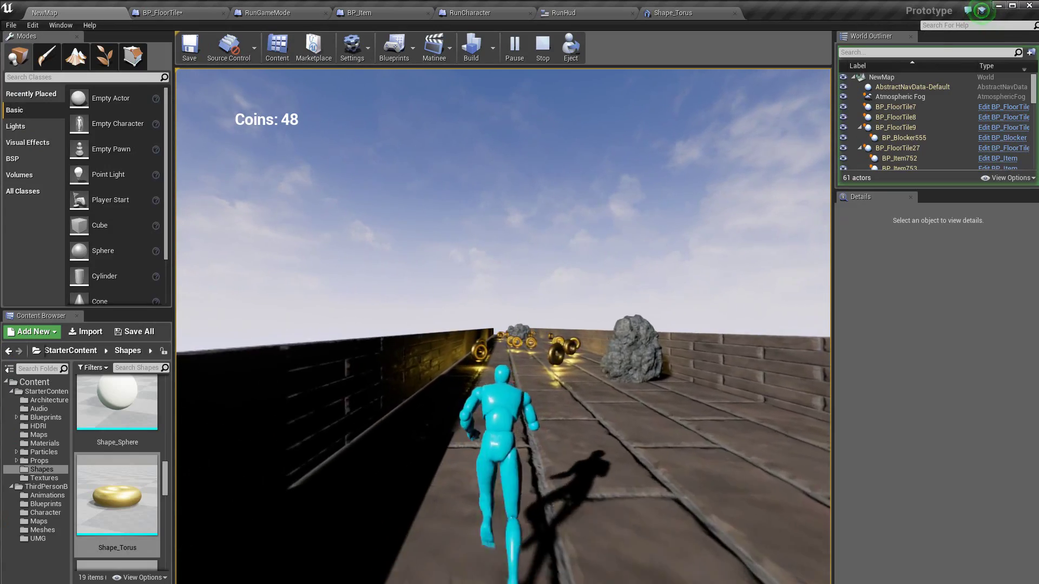
{"action": "key", "text": "d"}
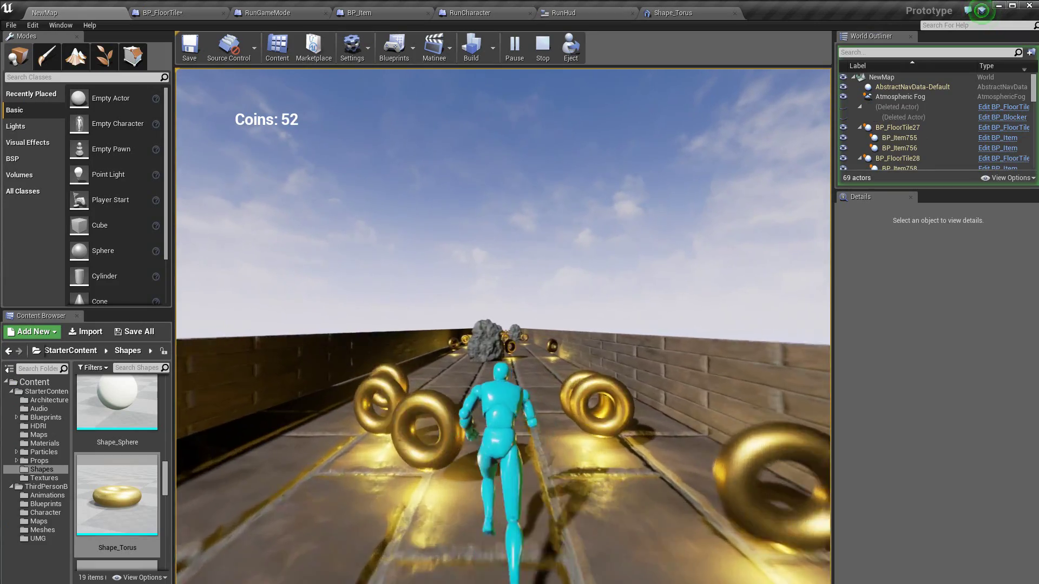
{"action": "key", "text": "d"}
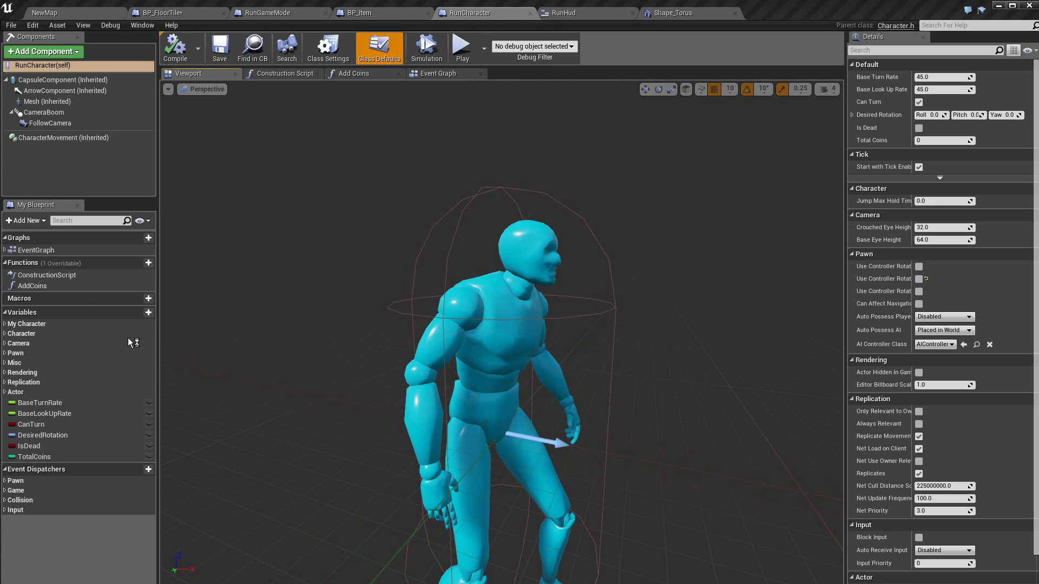
Open the AddCoins function graph, inspect the Total Coins variable, then return to BP_Item.
{"action": "left_click", "coordinate": [48, 286]}
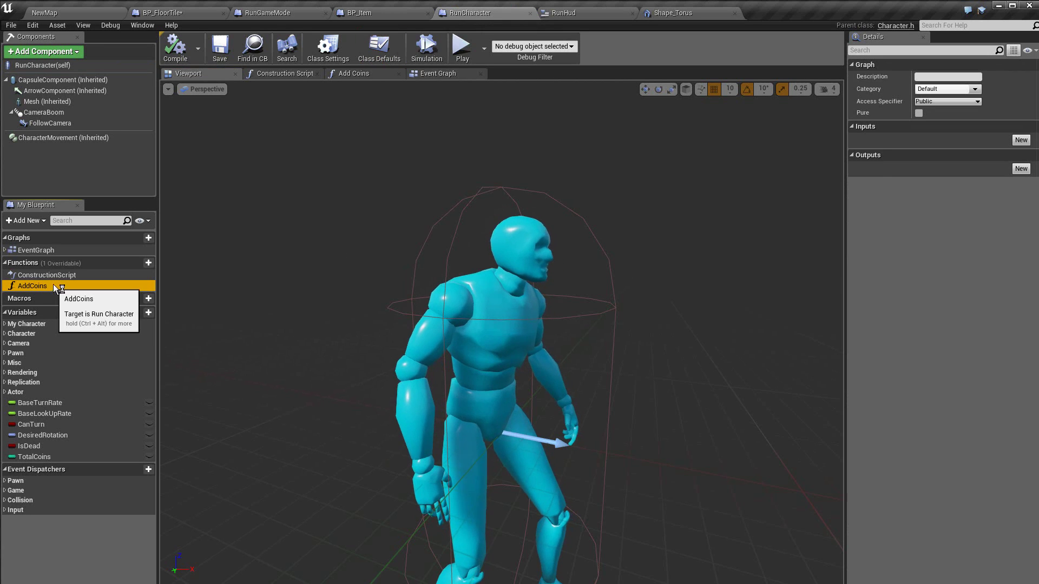
{"action": "left_click", "coordinate": [361, 76]}
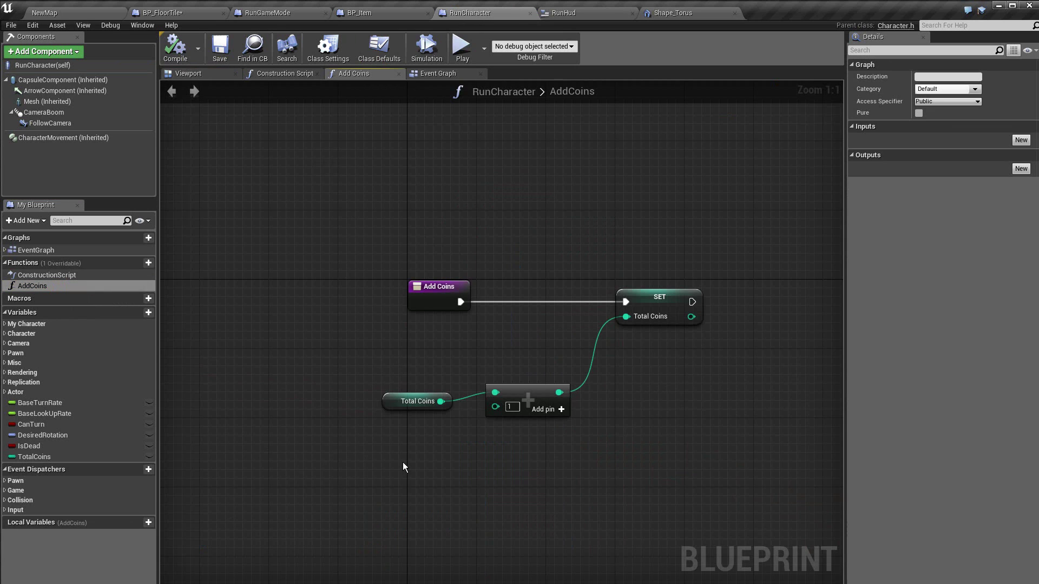
{"action": "left_click", "coordinate": [395, 404]}
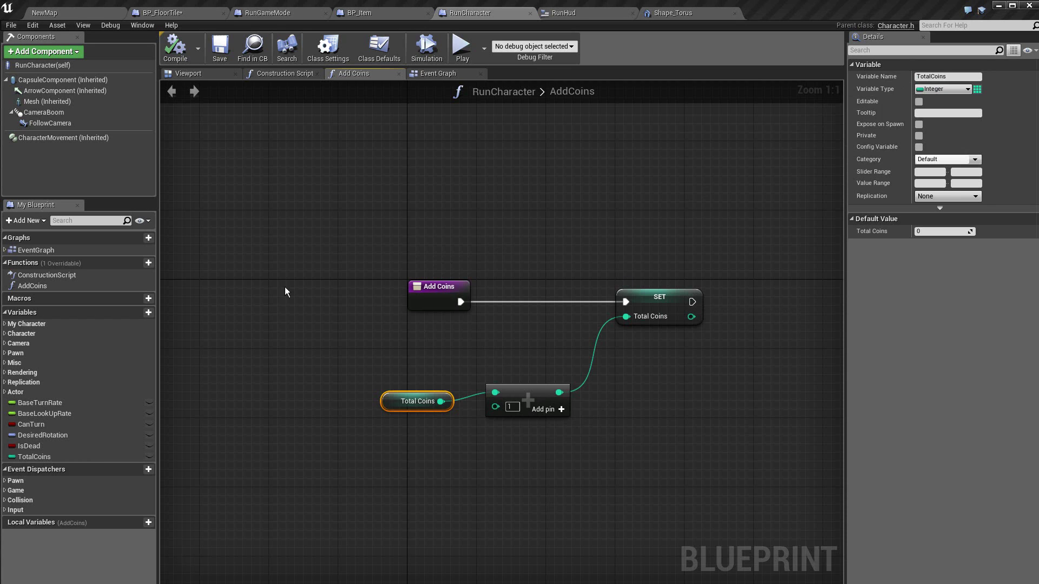
{"action": "left_click", "coordinate": [382, 18]}
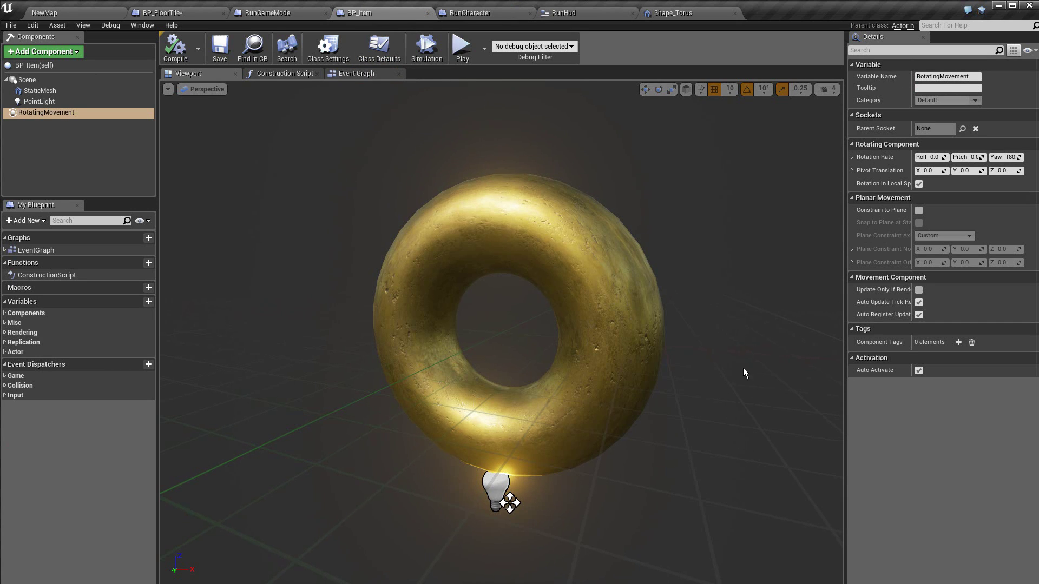
Select the coin's StaticMesh, check its overlap event, and view BP_Item's Event Graph.
{"action": "left_click", "coordinate": [594, 274]}
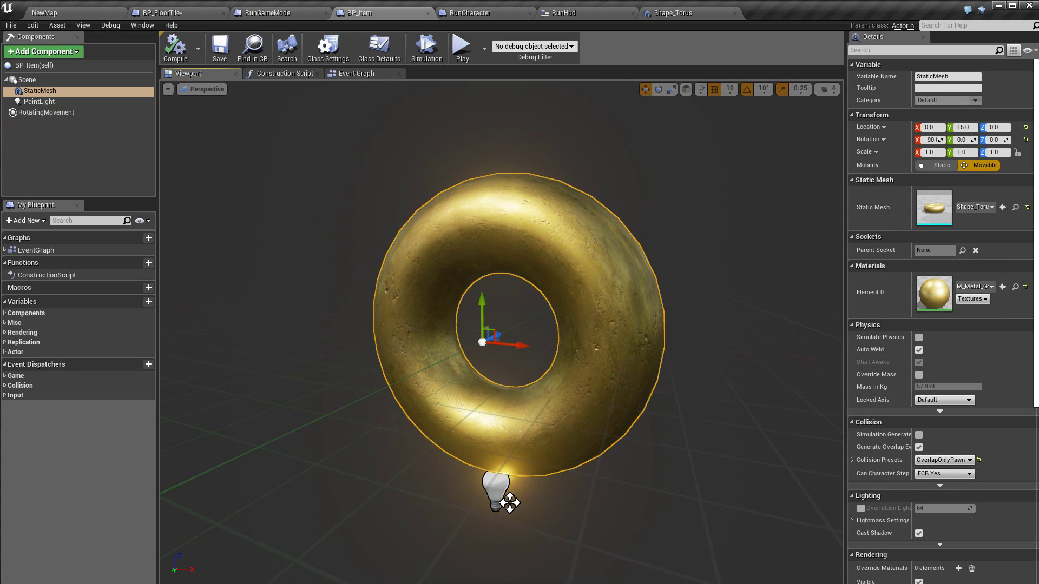
{"action": "scroll", "coordinate": [941, 384], "scroll_direction": "down", "scroll_amount": 10}
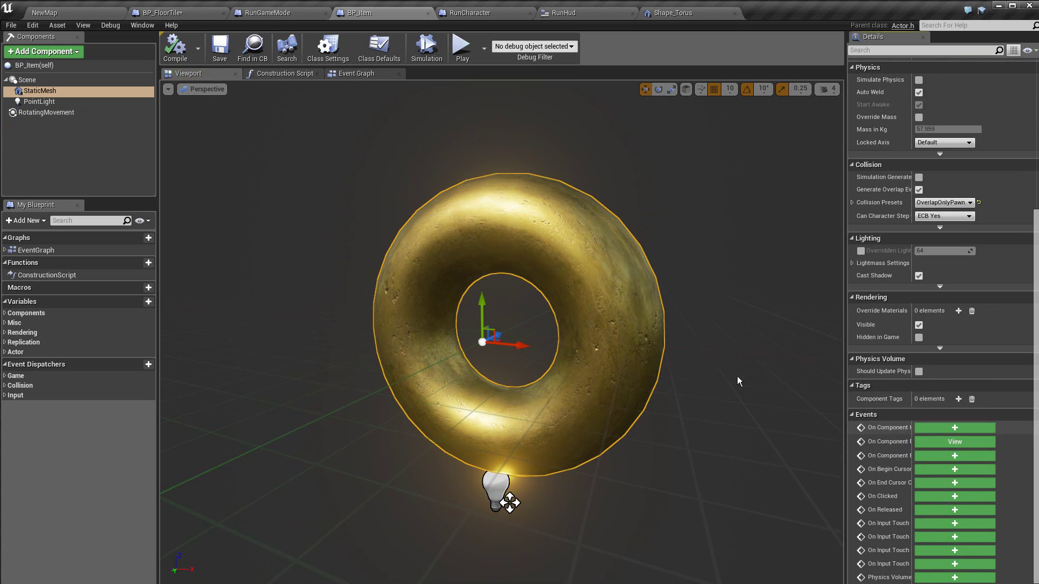
{"action": "left_click", "coordinate": [356, 75]}
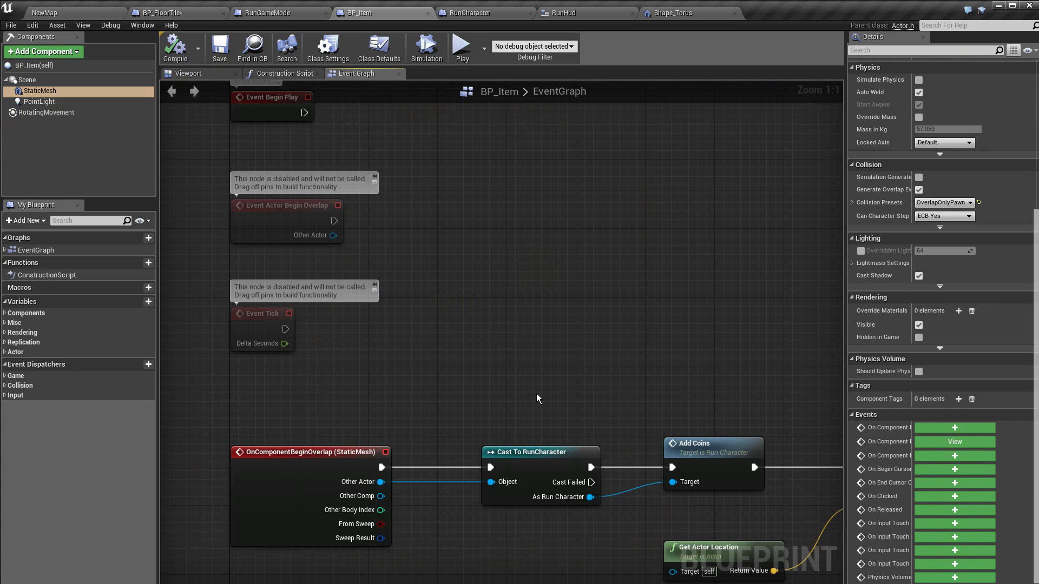
Review the coin overlap chain: Add Coins, Play Sound at Location, Destroy Actor, plus RunCharacter's AddCoins graph.
{"action": "right_click_drag", "start_coordinate": [487, 394], "coordinate": [445, 298]}
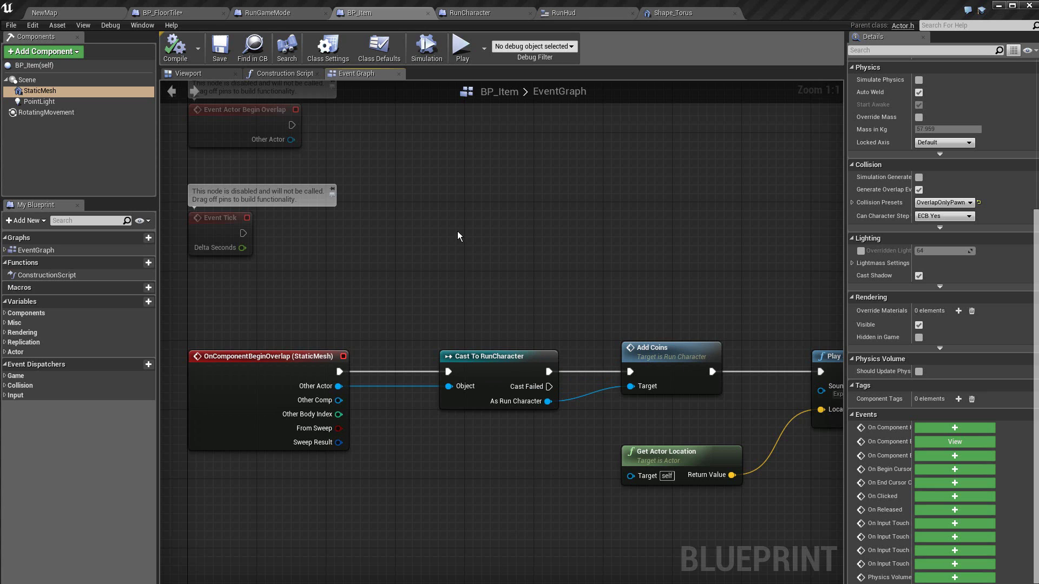
{"action": "left_click", "coordinate": [485, 13]}
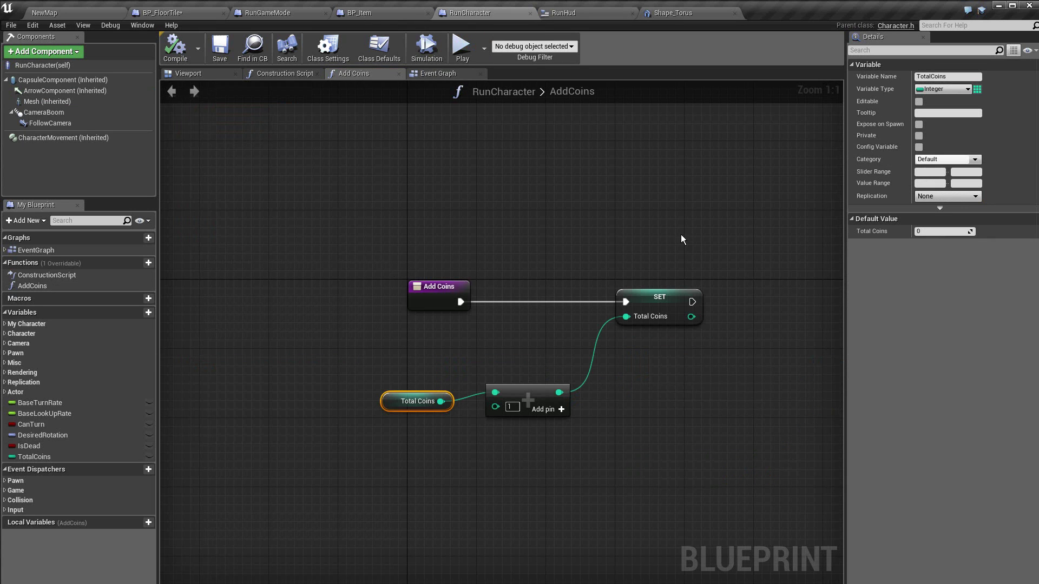
{"action": "left_click", "coordinate": [369, 15]}
{"action": "right_click_drag", "start_coordinate": [494, 491], "coordinate": [243, 482]}
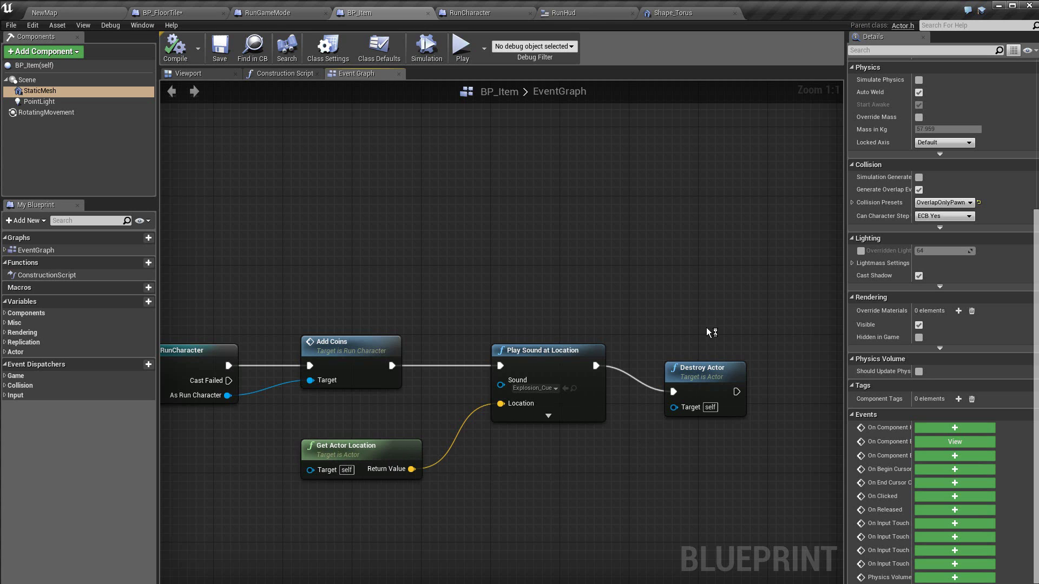
{"action": "right_click_drag", "start_coordinate": [519, 509], "coordinate": [725, 433]}
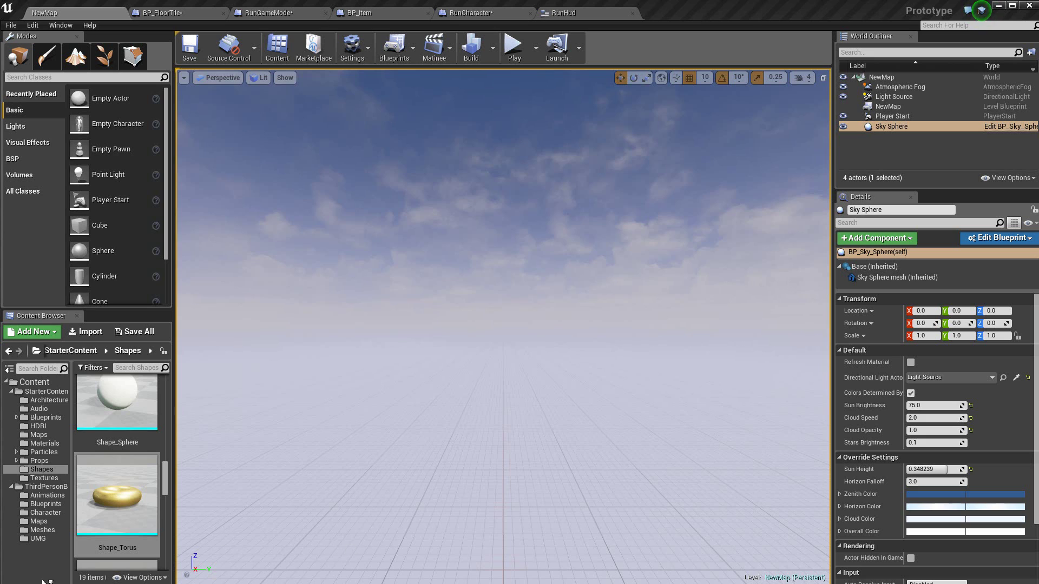
Open the RunHud widget blueprint from the UMG folder in the Content Browser.
{"action": "left_click", "coordinate": [38, 538]}
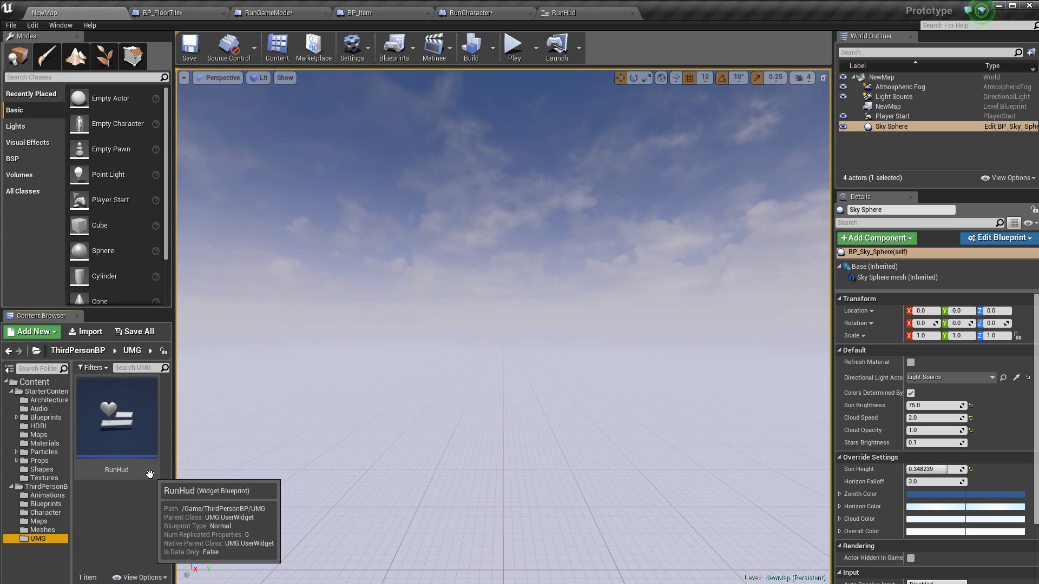
{"action": "double_click", "coordinate": [134, 437]}
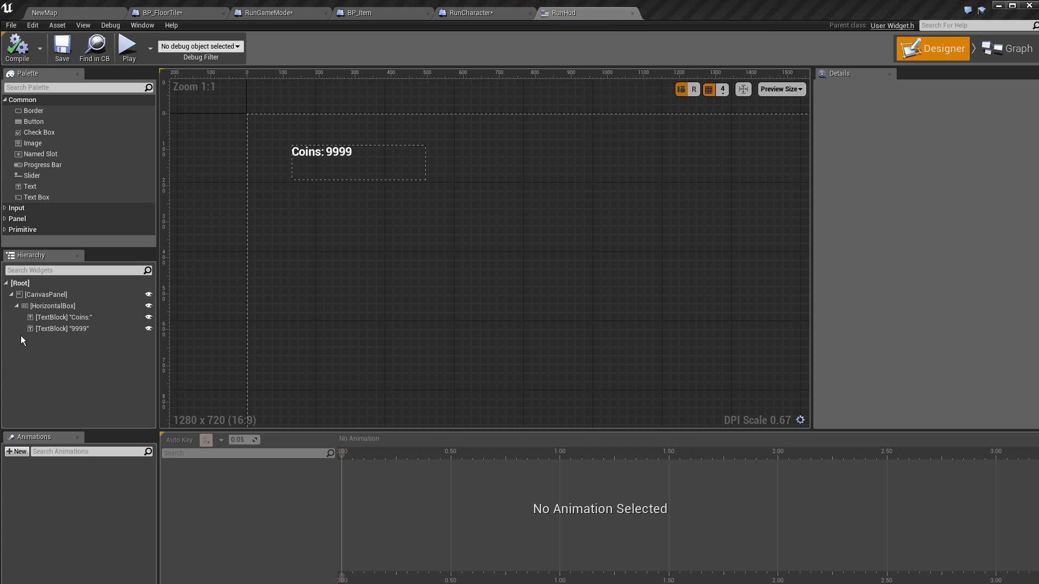
Select the 9999 TextBlock in the HorizontalBox and bring up its Text Bind dropdown.
{"action": "left_click", "coordinate": [56, 311]}
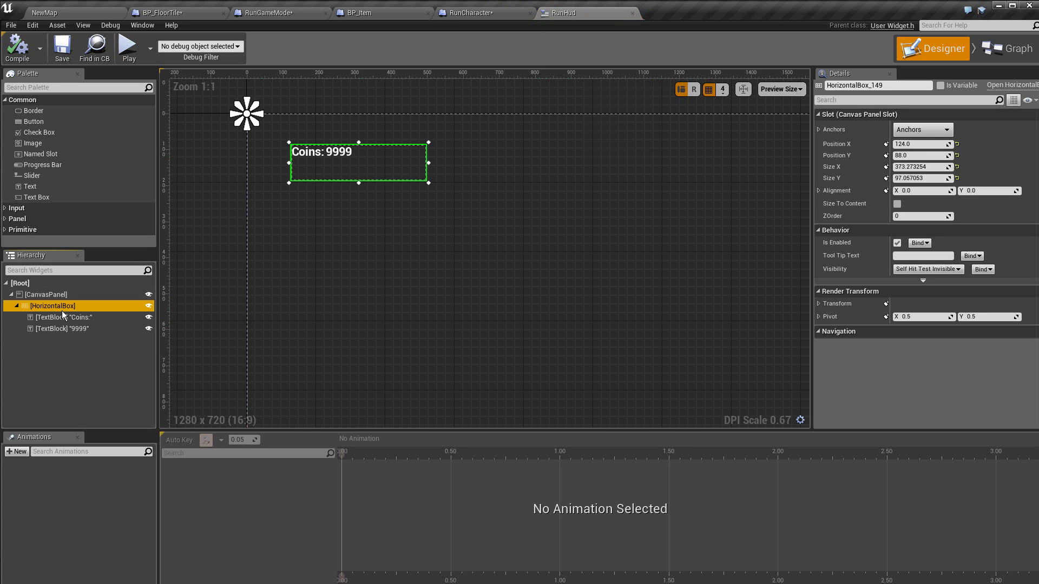
{"action": "left_click", "coordinate": [62, 316]}
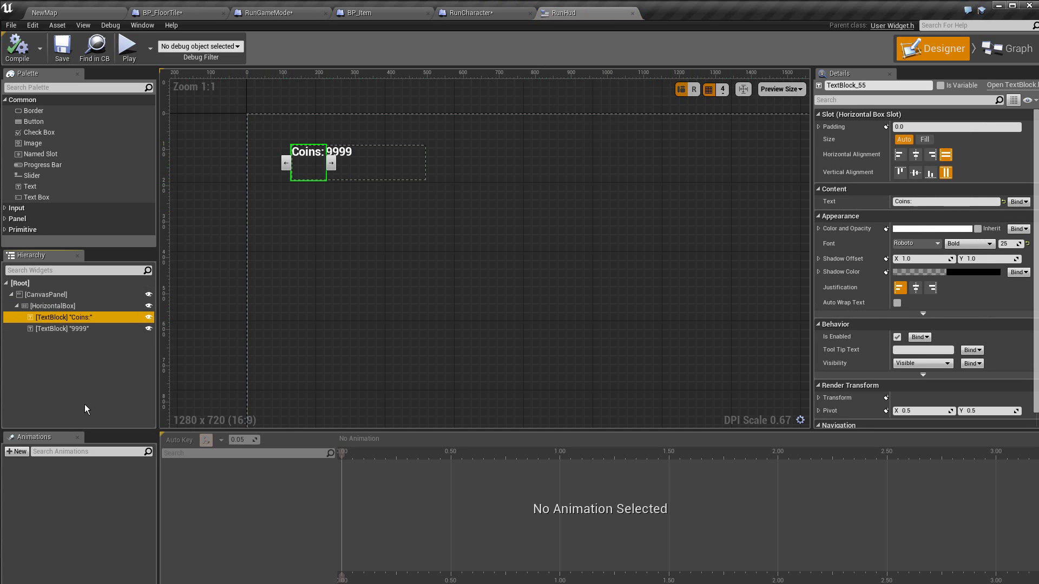
{"action": "left_click", "coordinate": [57, 330]}
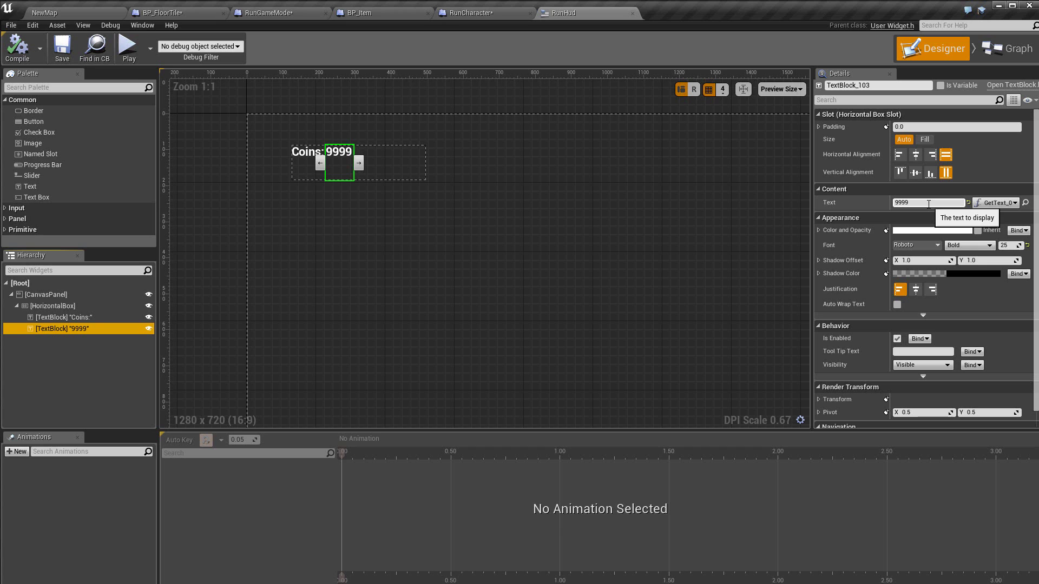
{"action": "left_click", "coordinate": [74, 381]}
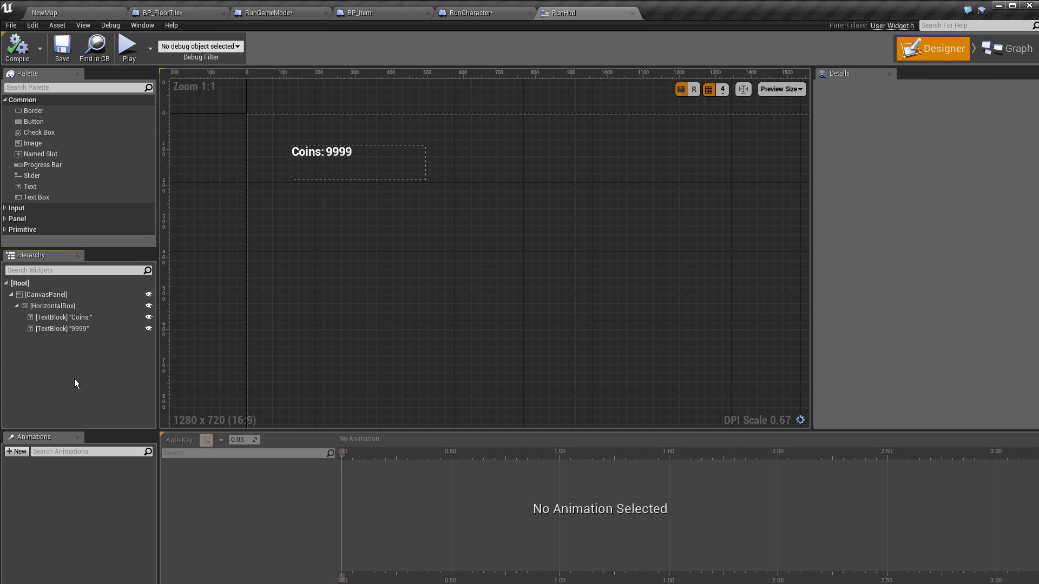
{"action": "left_click", "coordinate": [59, 307]}
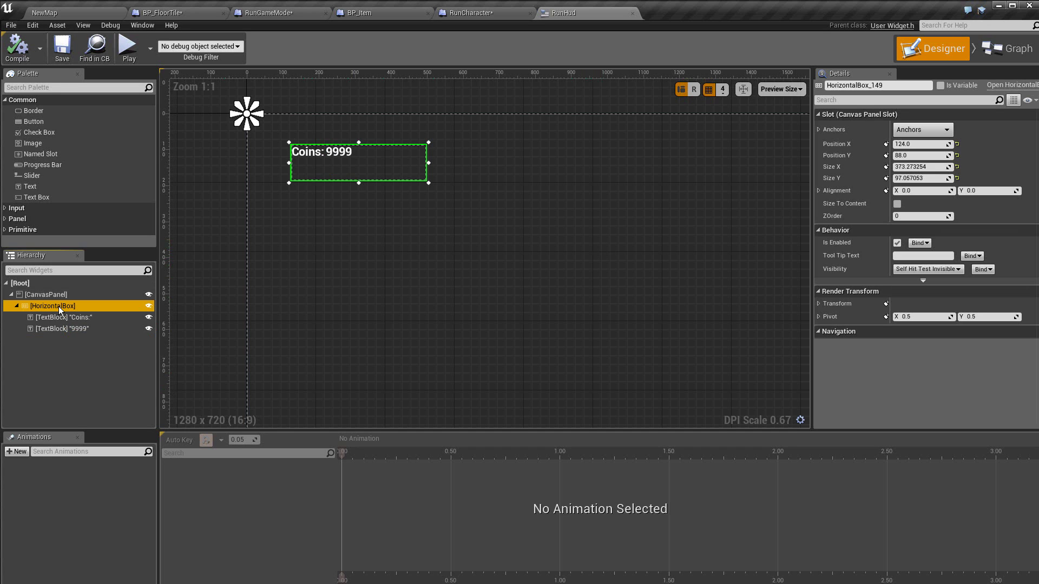
{"action": "left_click", "coordinate": [61, 330]}
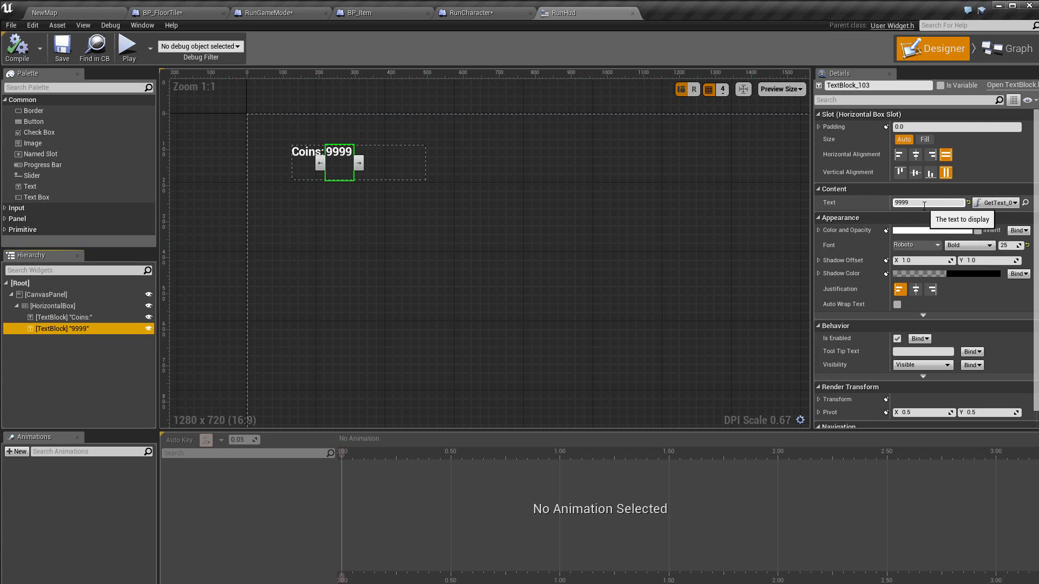
{"action": "left_click", "coordinate": [1015, 203]}
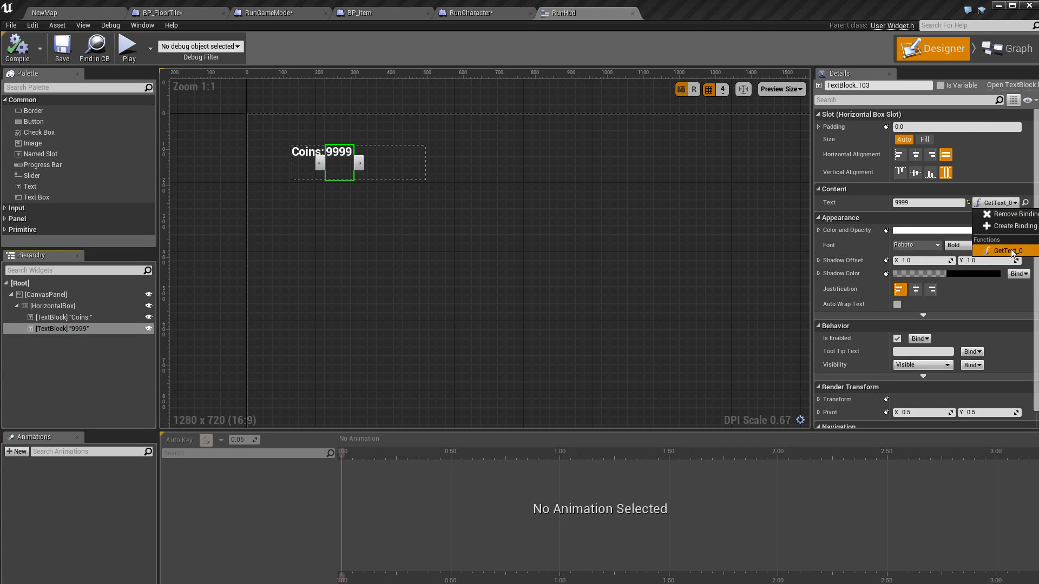
Bind the 9999 text to GetText_0 and switch RunHud to its Graph view.
{"action": "left_click", "coordinate": [1017, 249]}
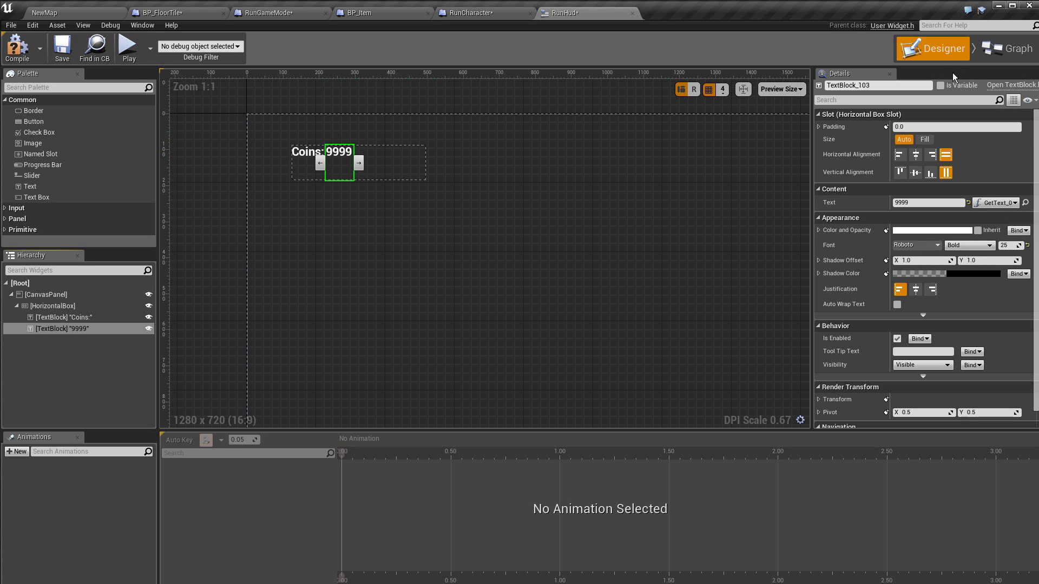
{"action": "left_click", "coordinate": [1028, 52]}
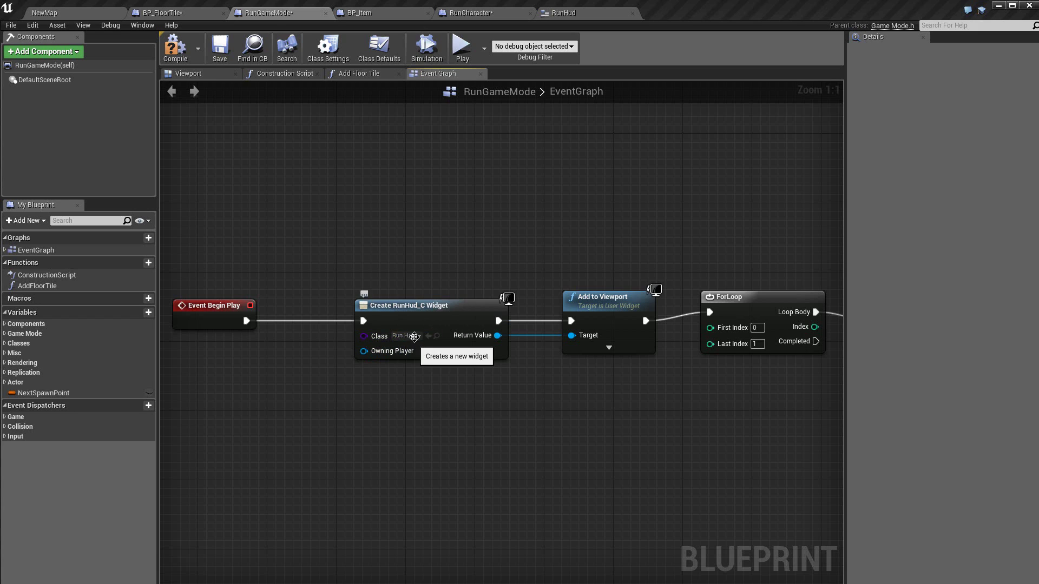
Keep RunHud as the Create Widget class and follow the Begin Play chain to Add Floor Tile.
{"action": "left_click", "coordinate": [420, 337]}
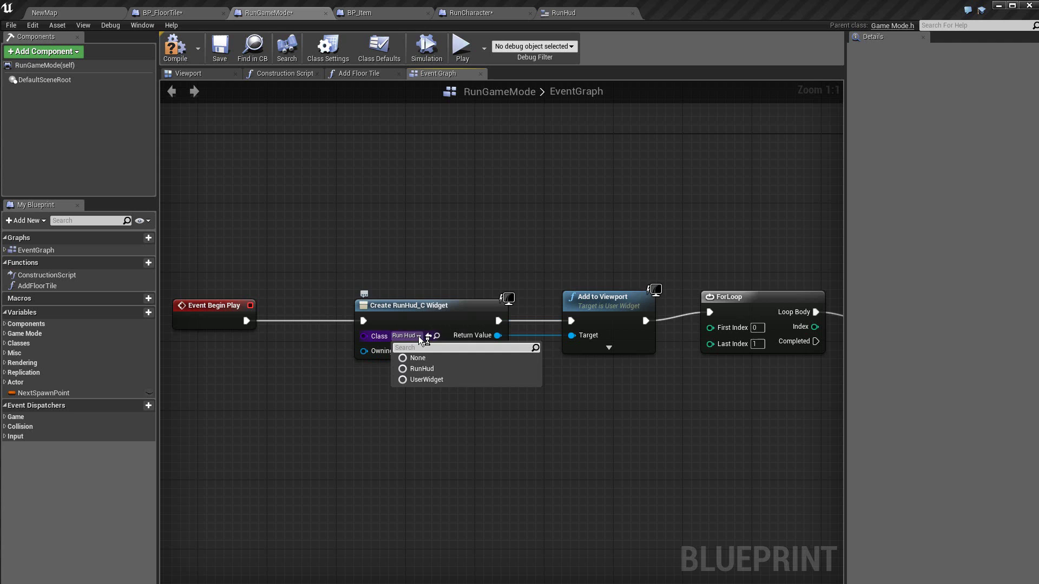
{"action": "left_click", "coordinate": [421, 371]}
{"action": "right_click_drag", "start_coordinate": [636, 473], "coordinate": [520, 474]}
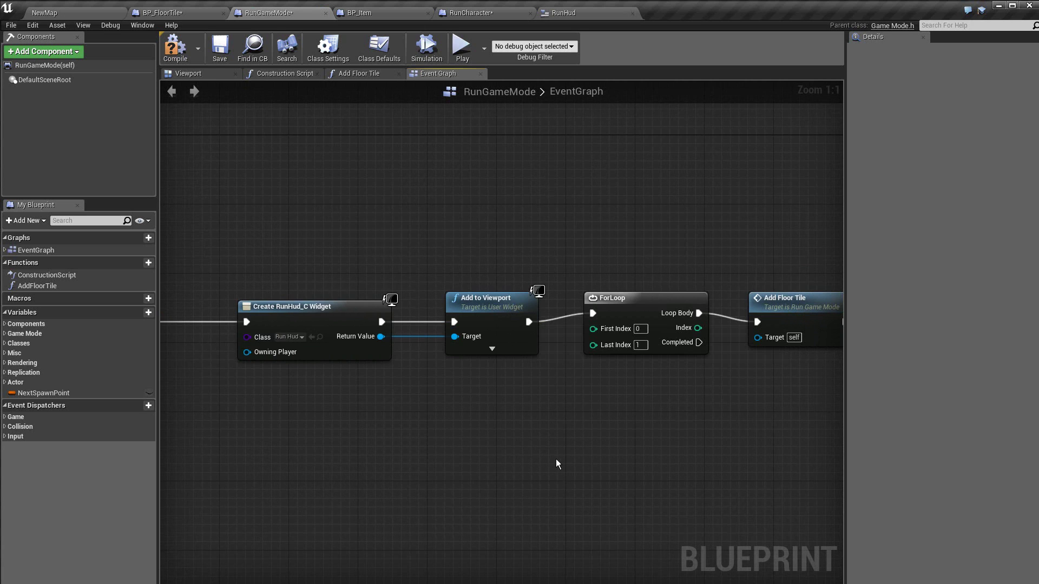
{"action": "right_click_drag", "start_coordinate": [623, 459], "coordinate": [454, 434]}
Play the level to test collecting gold coins on the HUD Coins counter.
{"action": "left_click", "coordinate": [461, 47]}
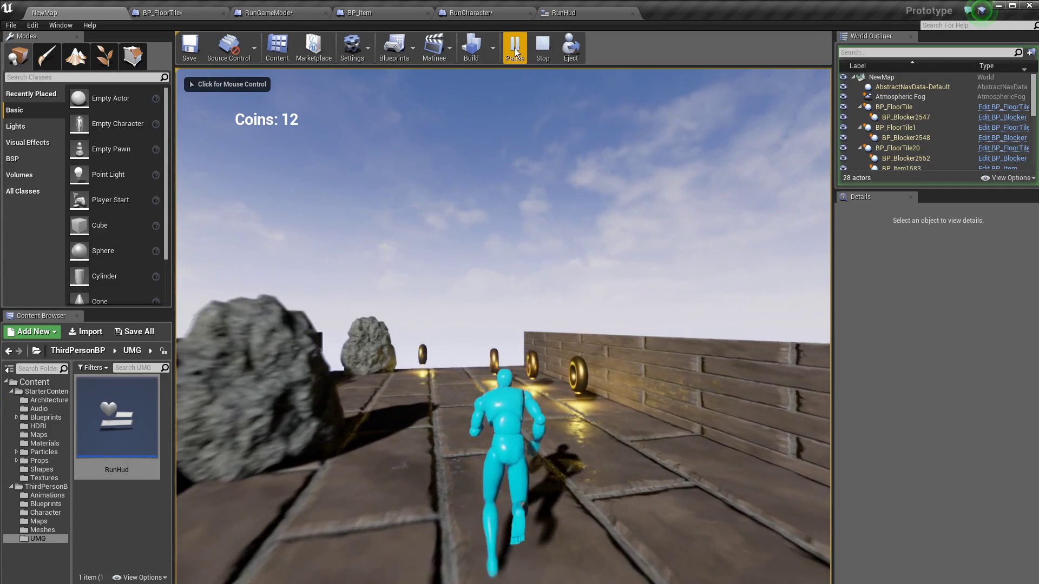